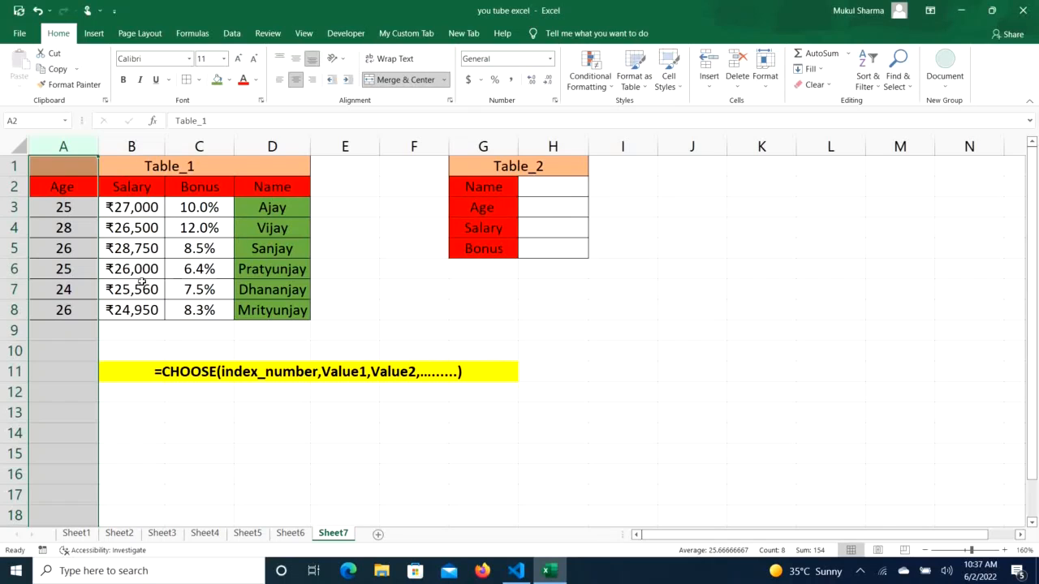
{"action": "left_click", "coordinate": [296, 144]}
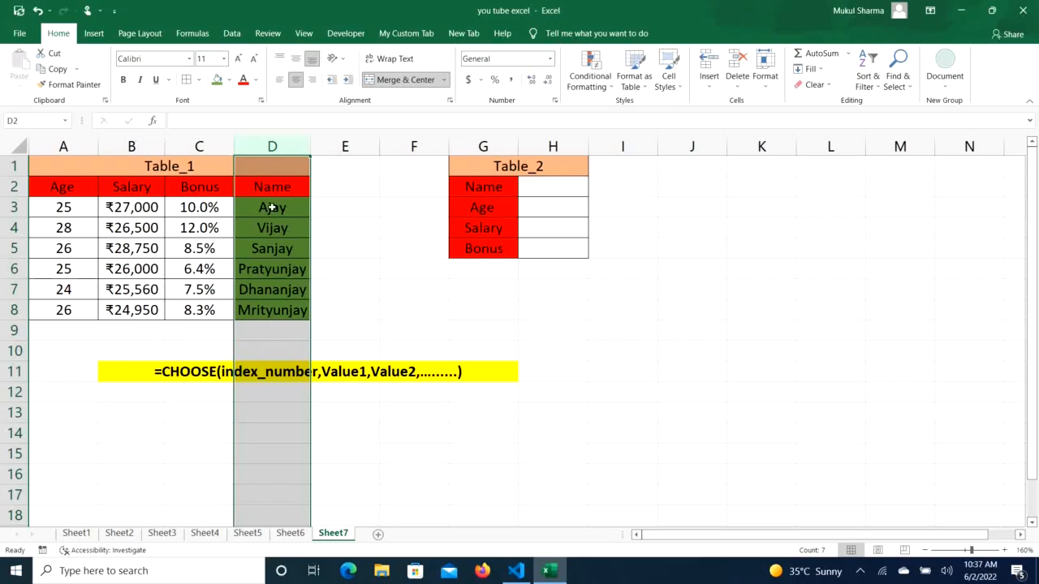
{"action": "left_click", "coordinate": [372, 216]}
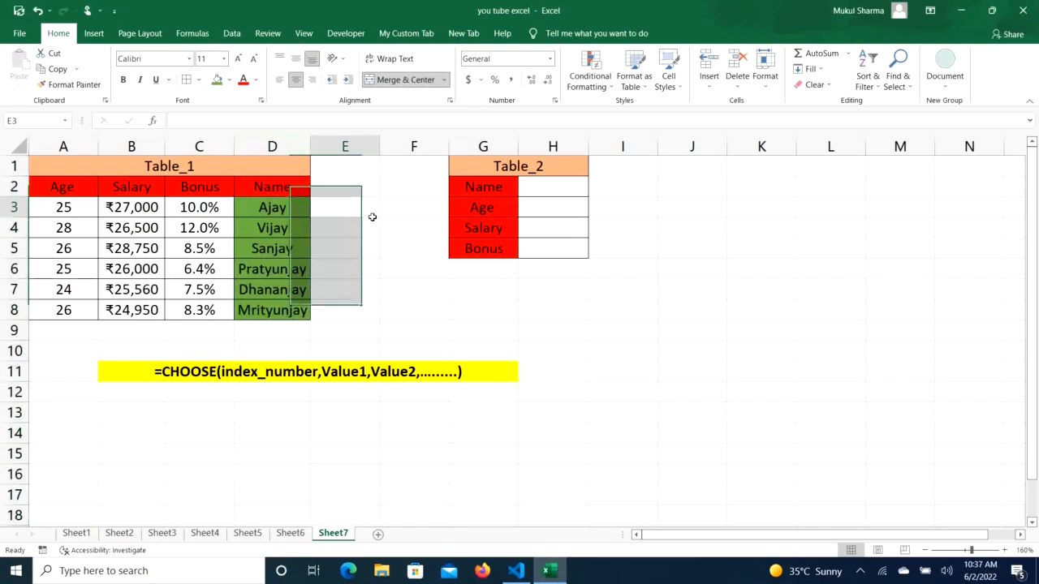
{"action": "left_click", "coordinate": [138, 374]}
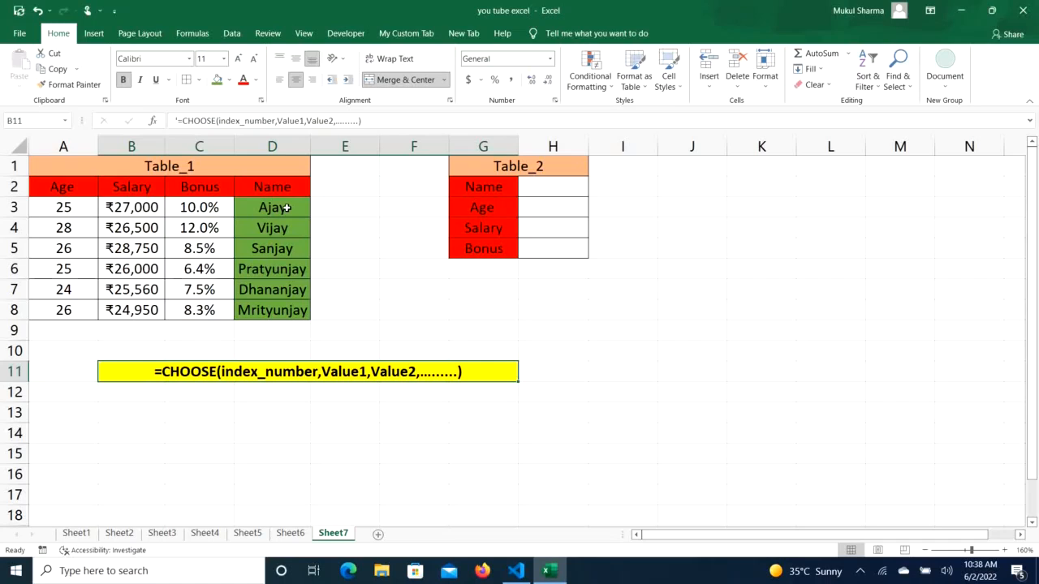
Add a List data validation with an in-cell dropdown to cell H2, using =$D$3:$D$8 as the source
{"action": "left_click", "coordinate": [561, 187]}
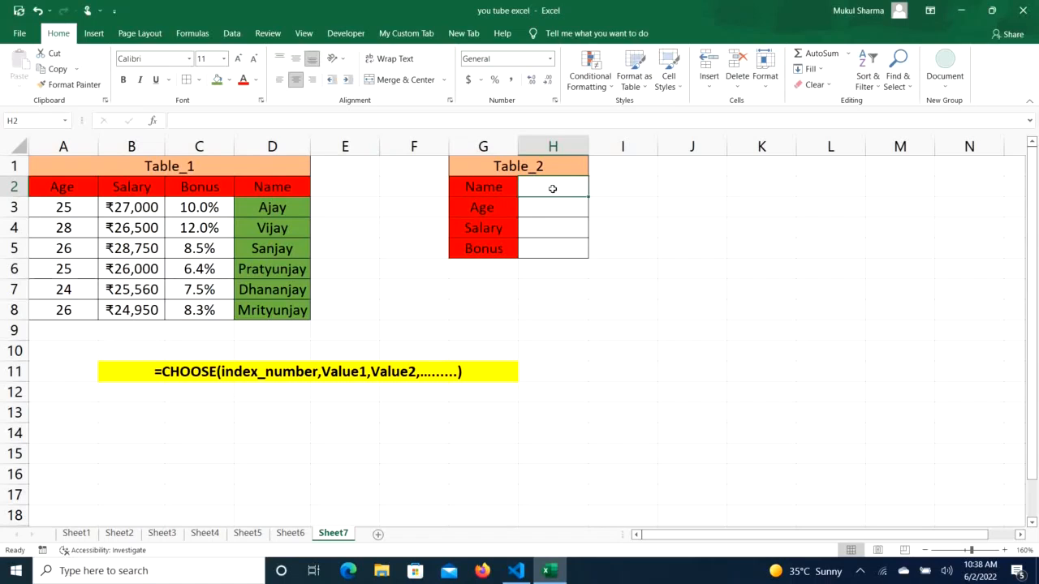
{"action": "left_click", "coordinate": [233, 34]}
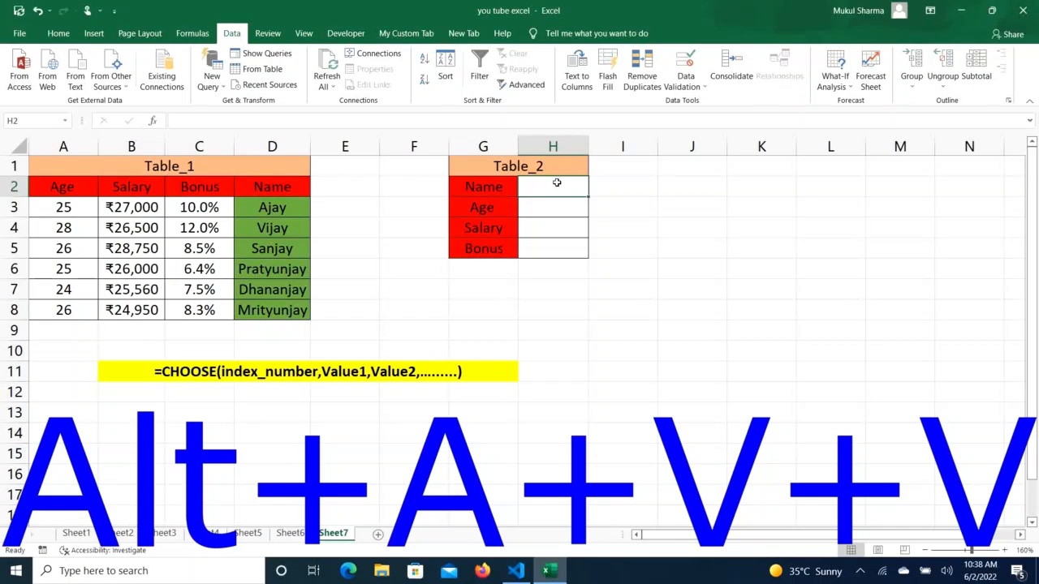
{"action": "key", "text": "alt"}
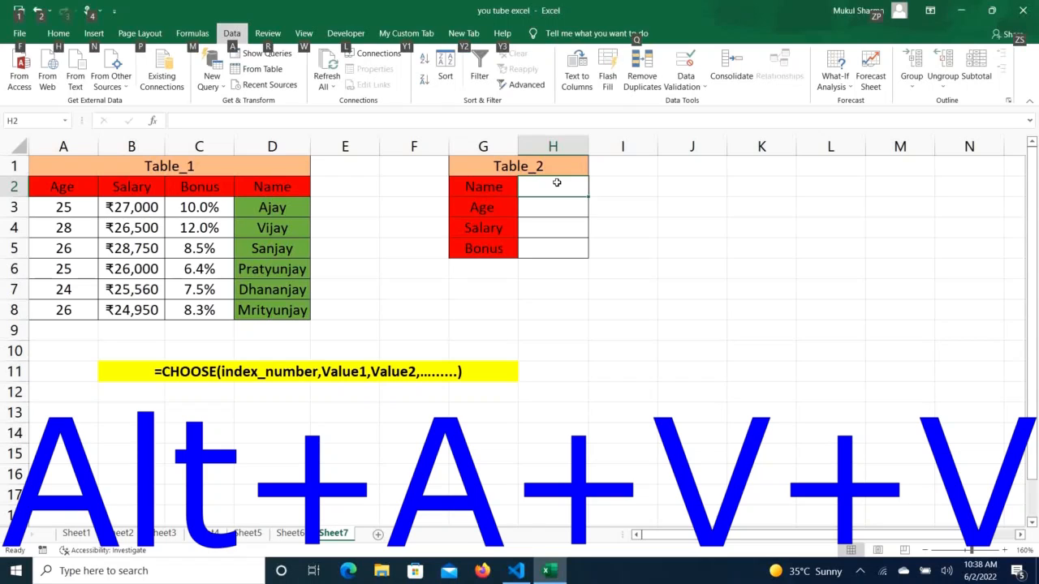
{"action": "key", "text": "a"}
{"action": "key", "text": "v"}
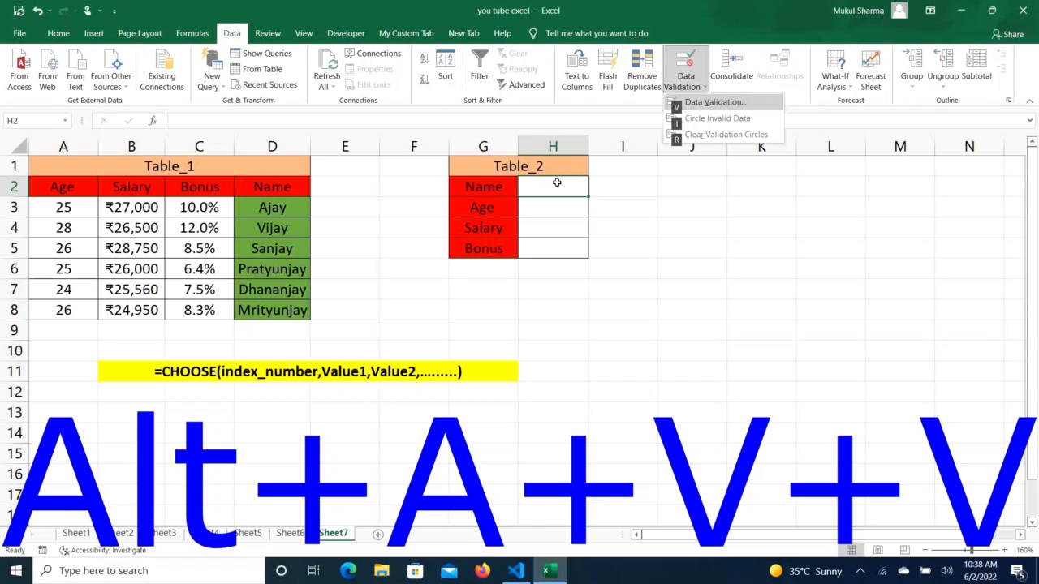
{"action": "key", "text": "v"}
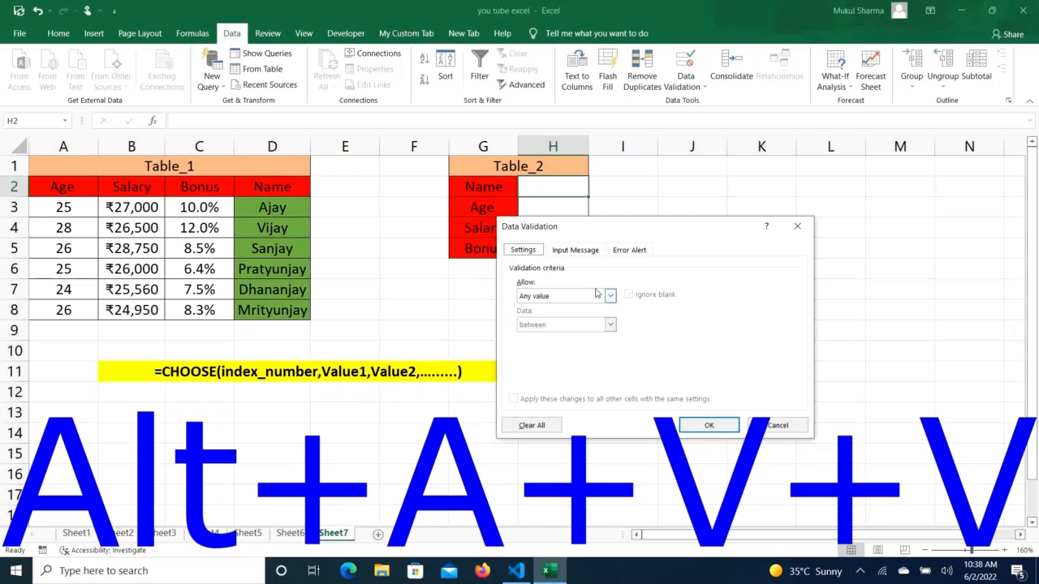
{"action": "left_click", "coordinate": [612, 297]}
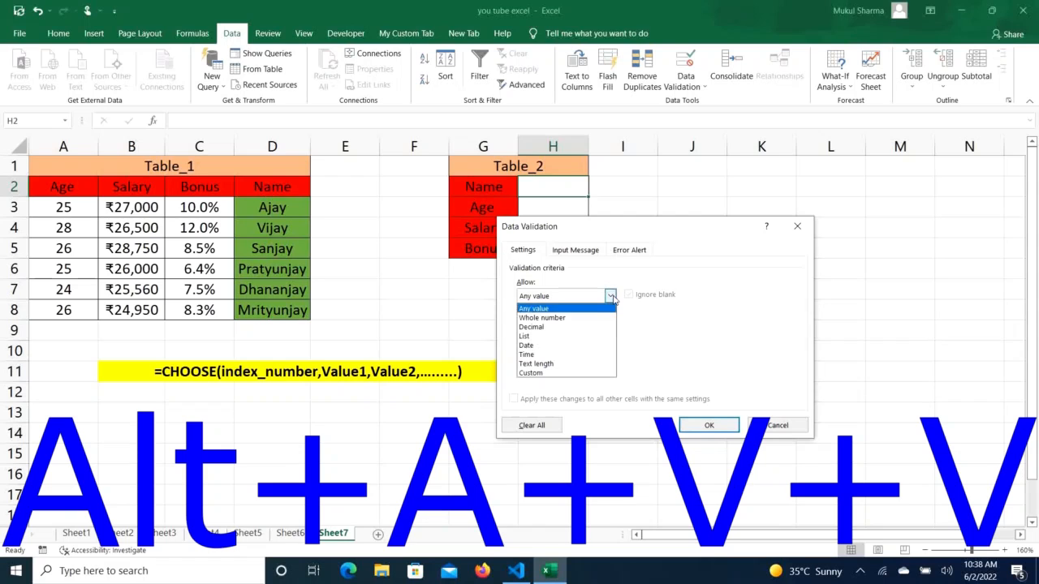
{"action": "left_click", "coordinate": [553, 336]}
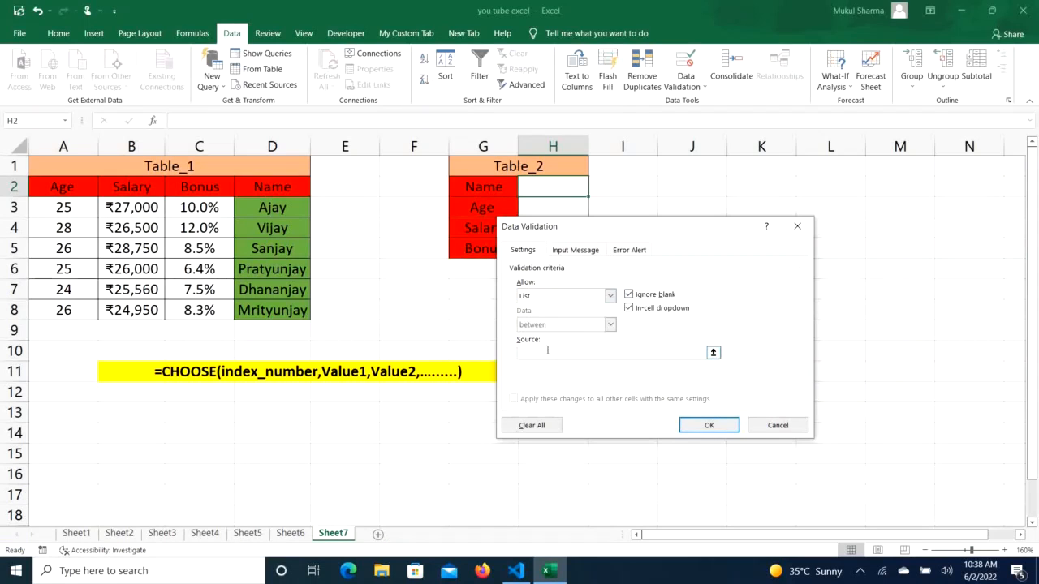
{"action": "left_click", "coordinate": [547, 351]}
{"action": "left_click", "coordinate": [287, 208]}
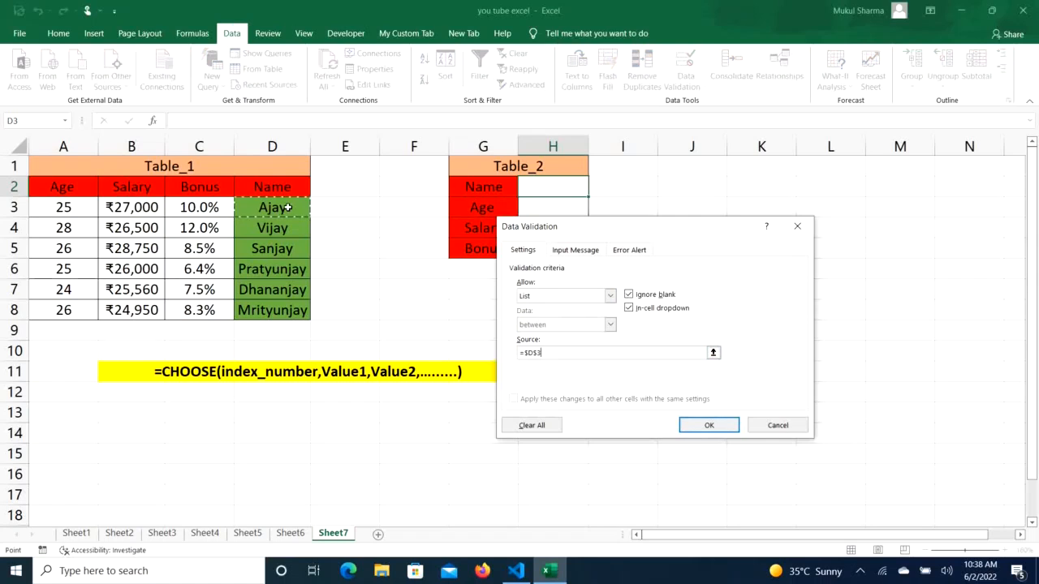
{"action": "left_click_drag", "start_coordinate": [286, 207], "coordinate": [291, 304]}
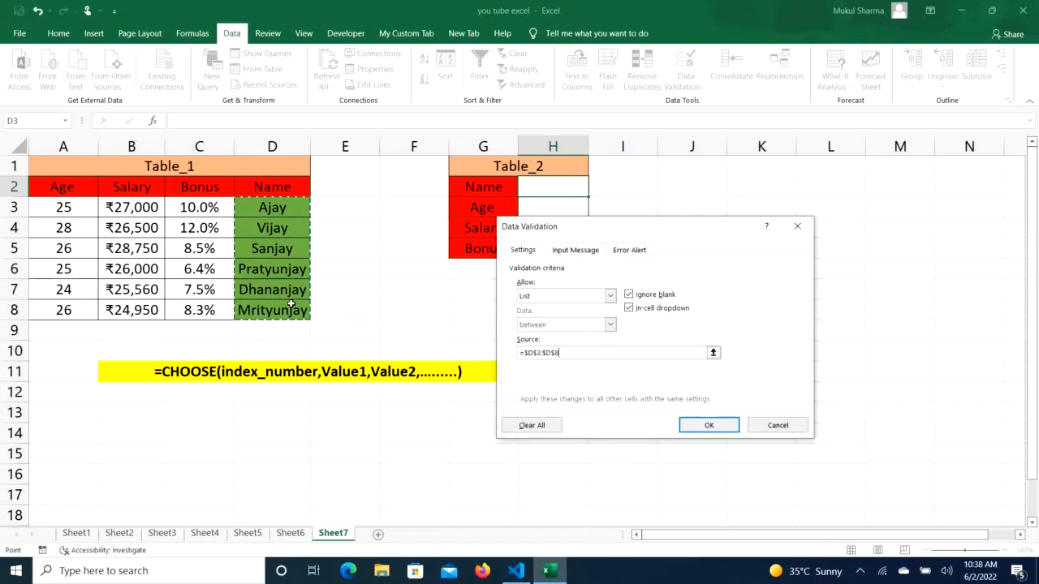
{"action": "left_click", "coordinate": [708, 426]}
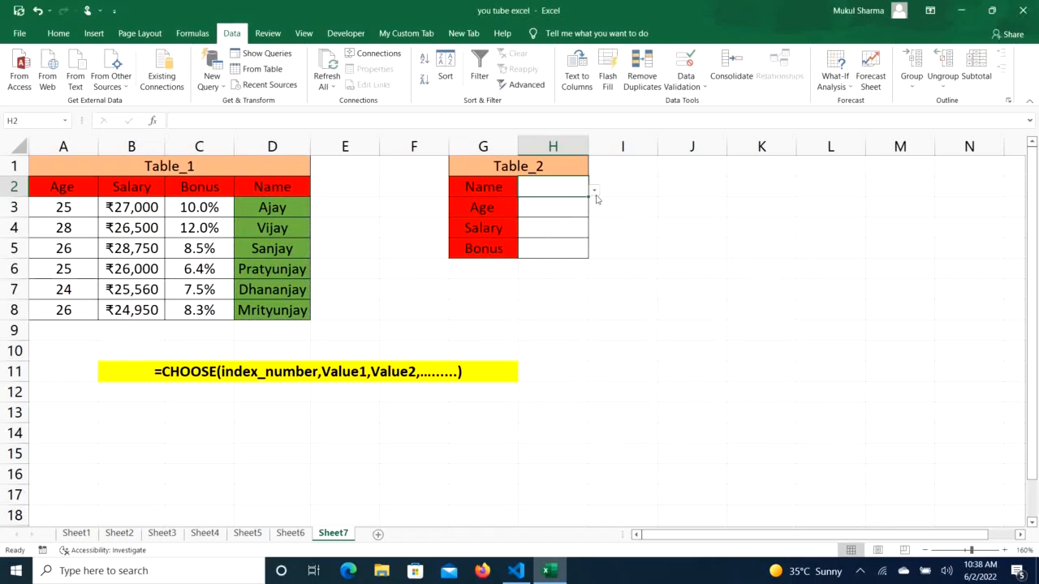
Try the third name from the dropdown in H2, and replace it with the second name in the list
{"action": "left_click", "coordinate": [595, 191]}
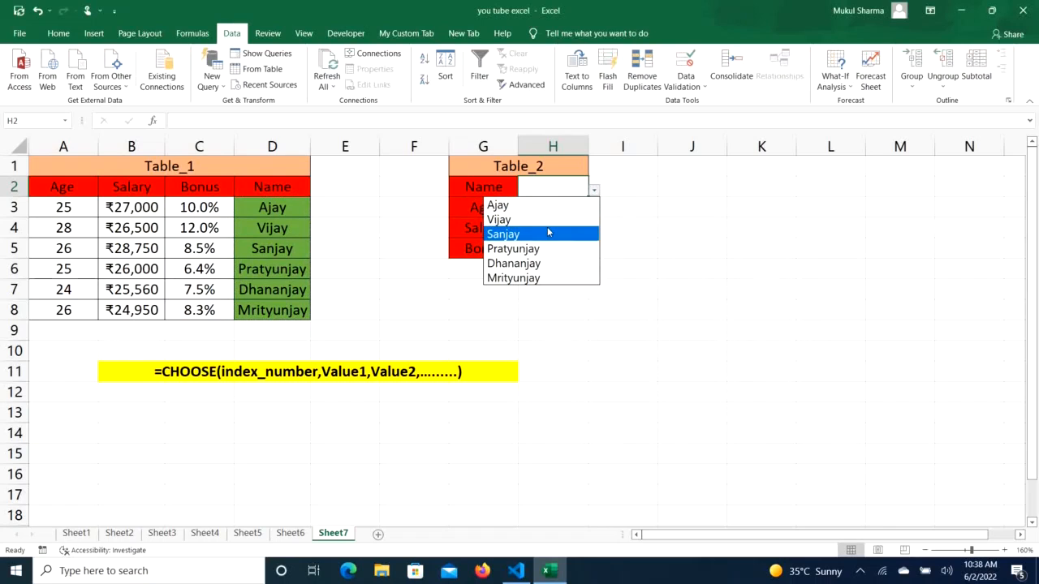
{"action": "left_click", "coordinate": [547, 233]}
{"action": "left_click", "coordinate": [595, 189]}
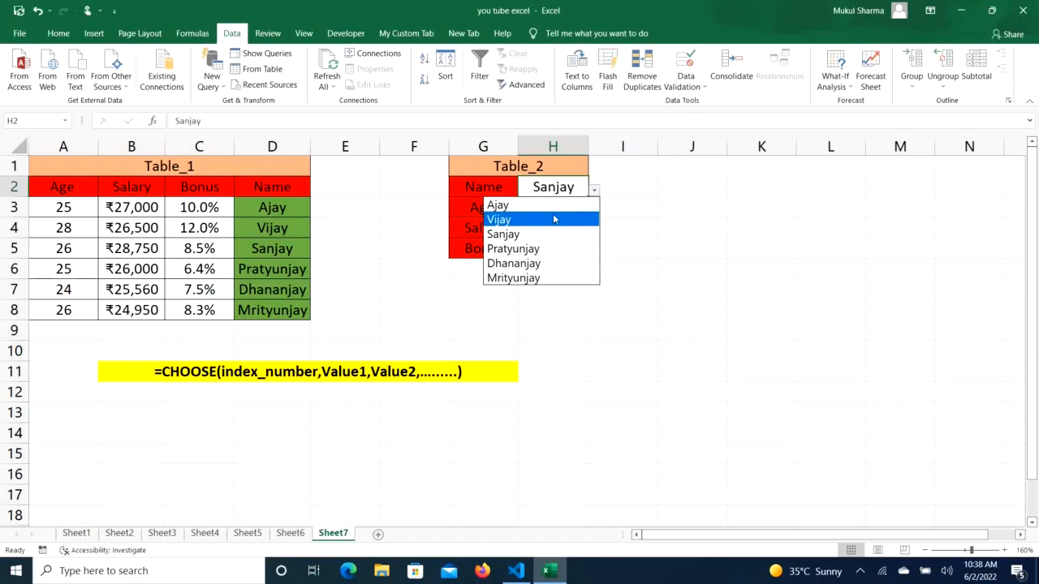
{"action": "left_click", "coordinate": [555, 219]}
{"action": "left_click", "coordinate": [557, 213]}
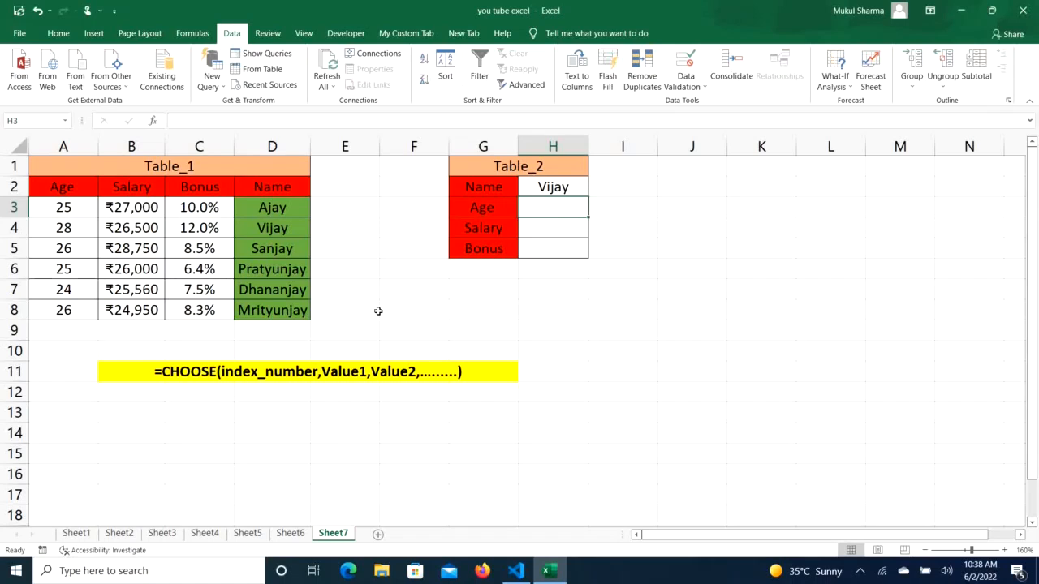
Enter the sample formula =CHOOSE(2,"a","b","c") in cell G8
{"action": "left_click", "coordinate": [122, 370]}
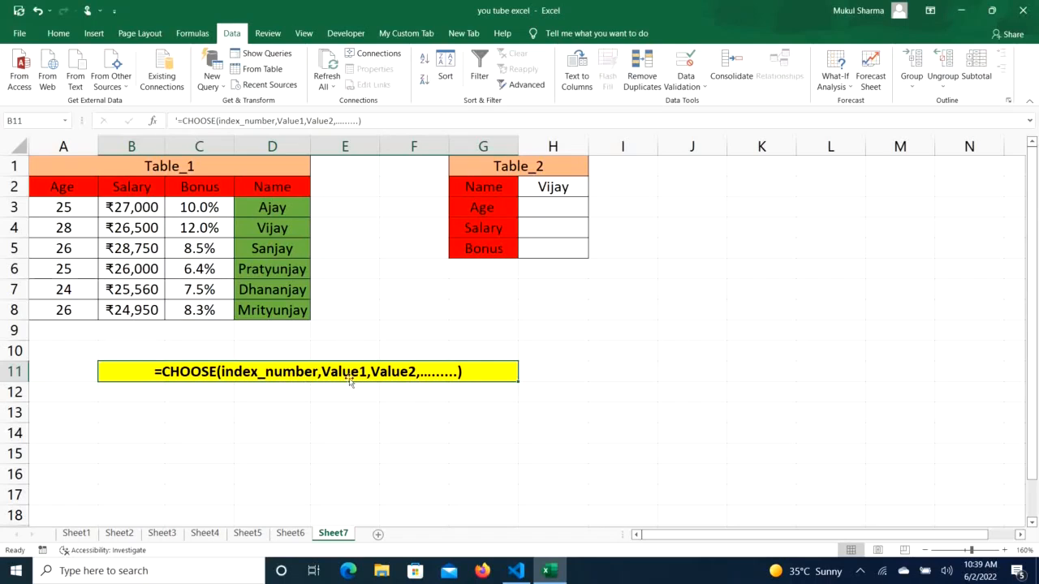
{"action": "left_click", "coordinate": [494, 306]}
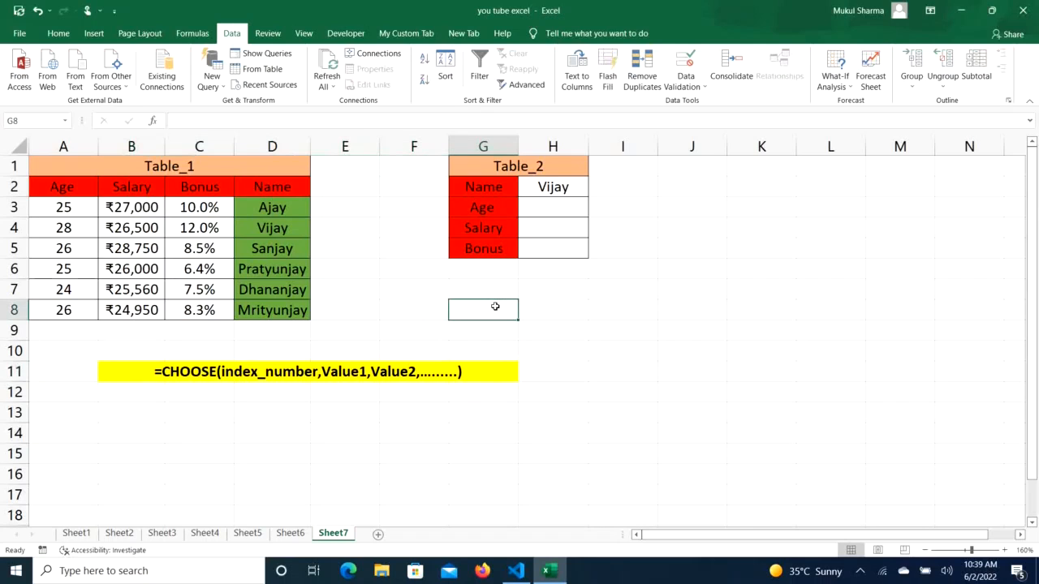
{"action": "type", "text": "=co"}
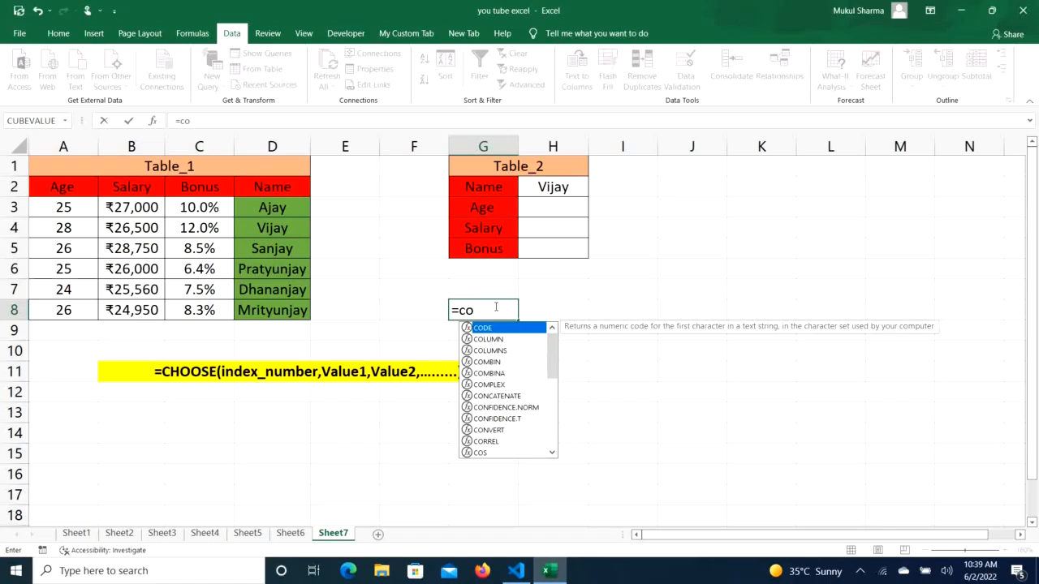
{"action": "key", "text": "BackSpace"}
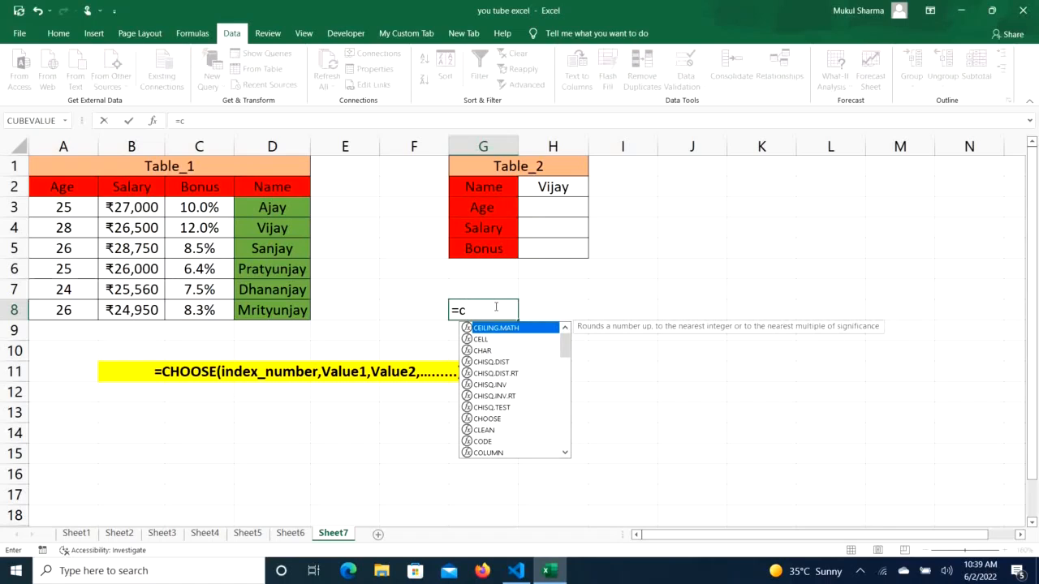
{"action": "type", "text": "hoo"}
{"action": "key", "text": "Tab"}
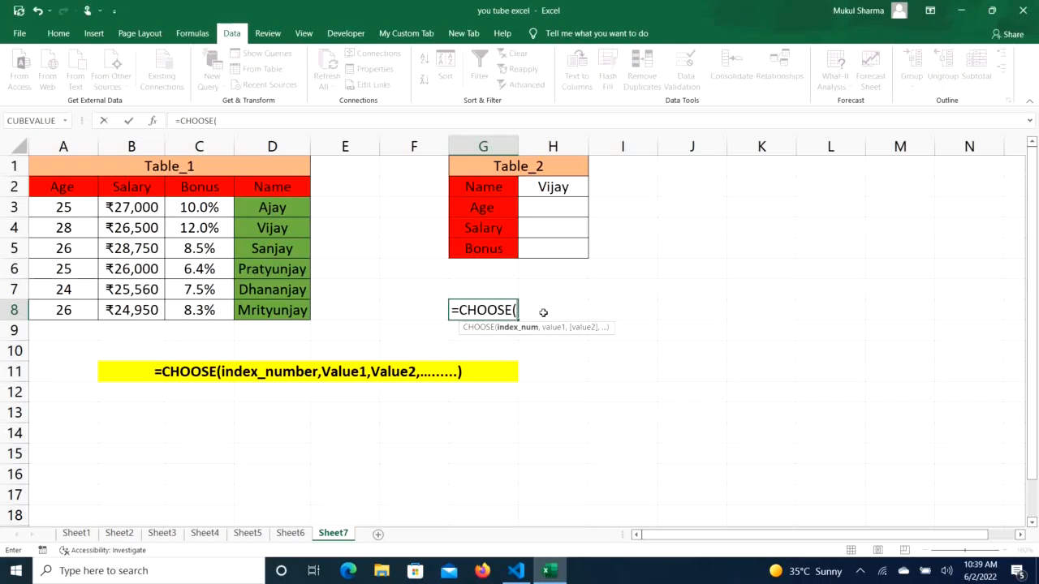
{"action": "type", "text": "2,"}
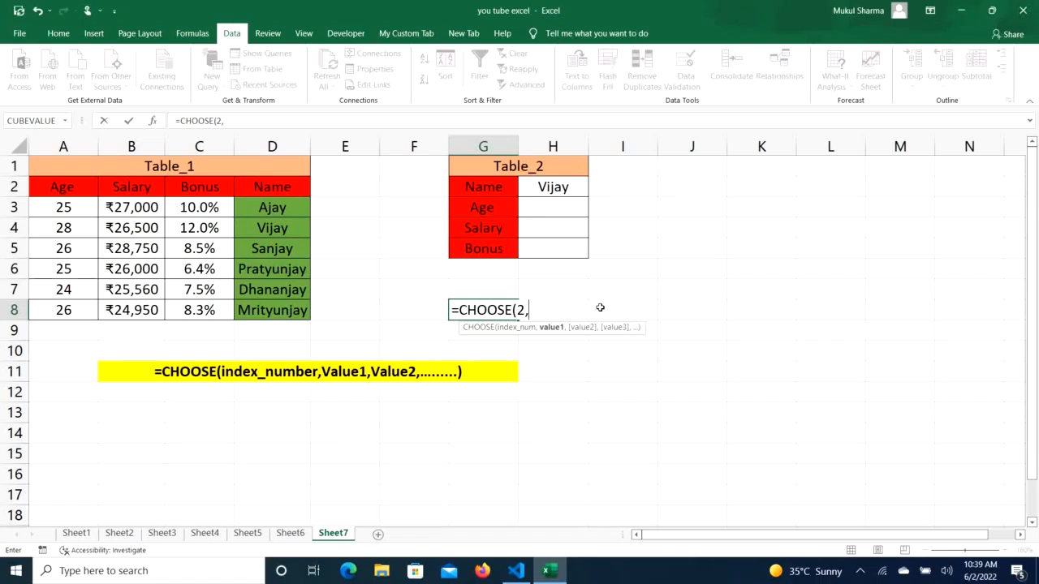
{"action": "type", "text": "\"a\","}
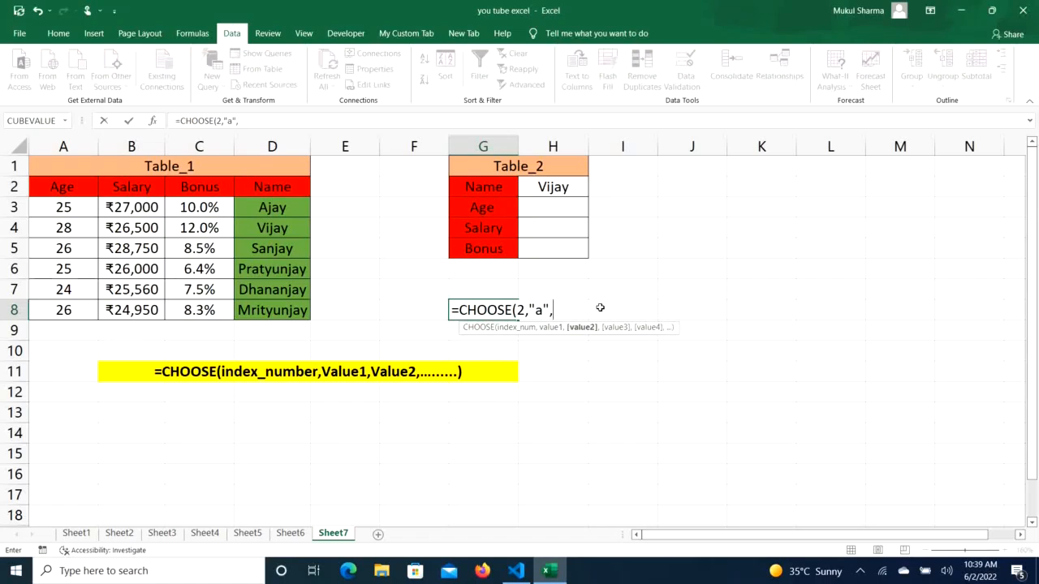
{"action": "type", "text": "\"b\",\""}
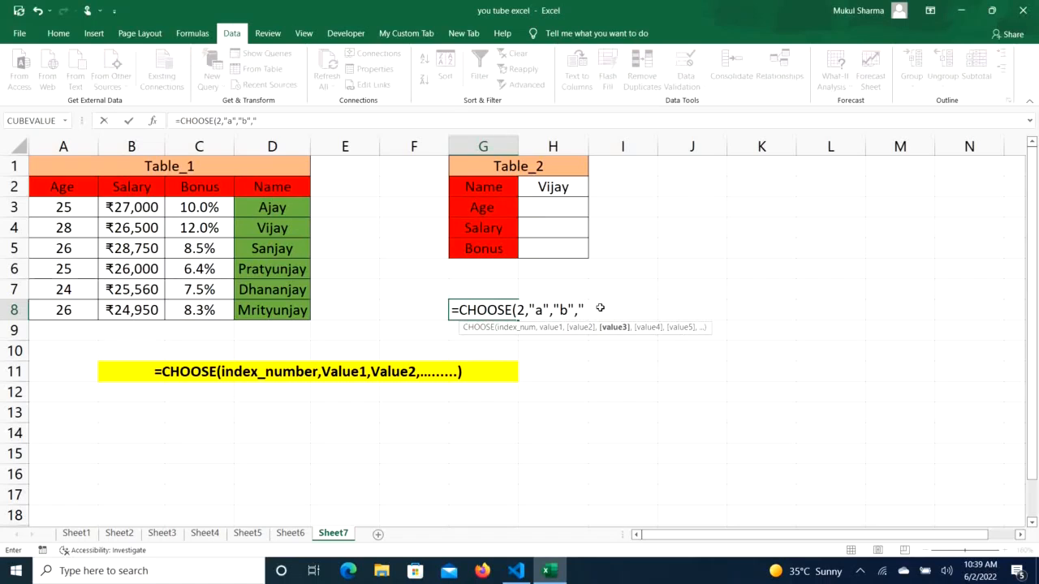
{"action": "type", "text": "c\")"}
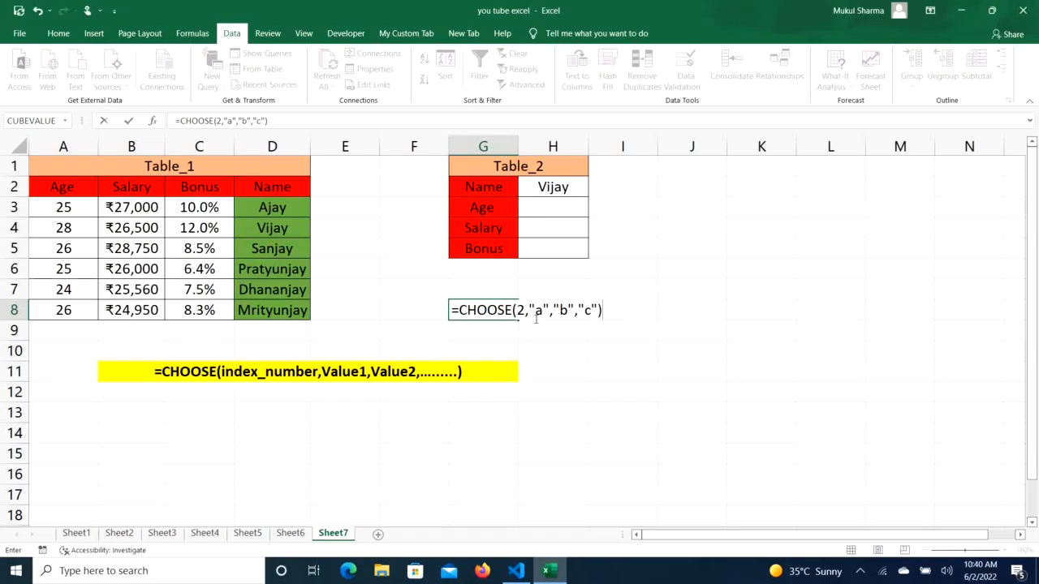
{"action": "key", "text": "Escape"}
{"action": "key", "text": "Return"}
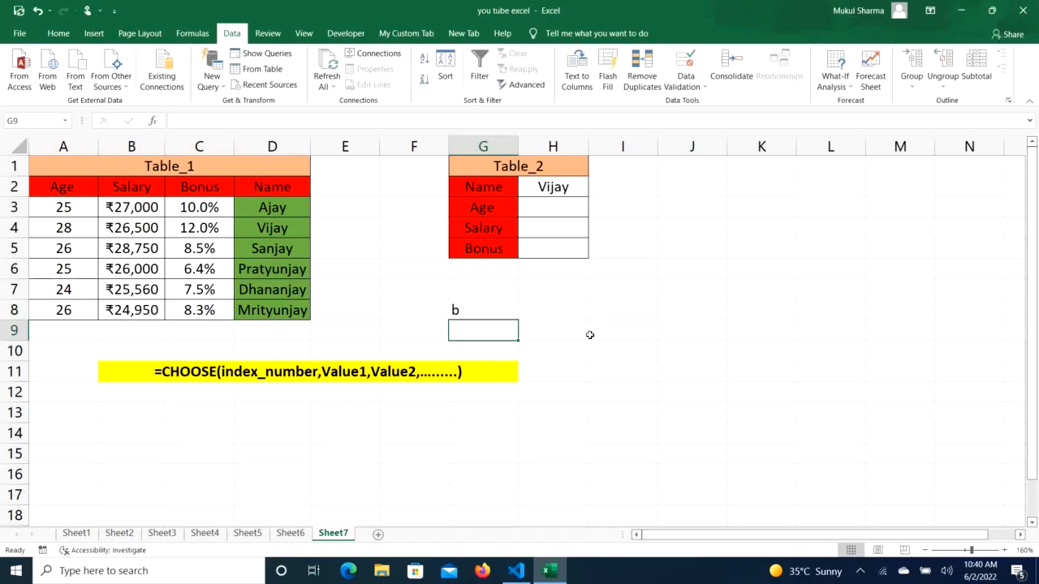
Change the index number of the CHOOSE formula in G8 to 3
{"action": "left_click", "coordinate": [494, 307]}
{"action": "double_click", "coordinate": [493, 307]}
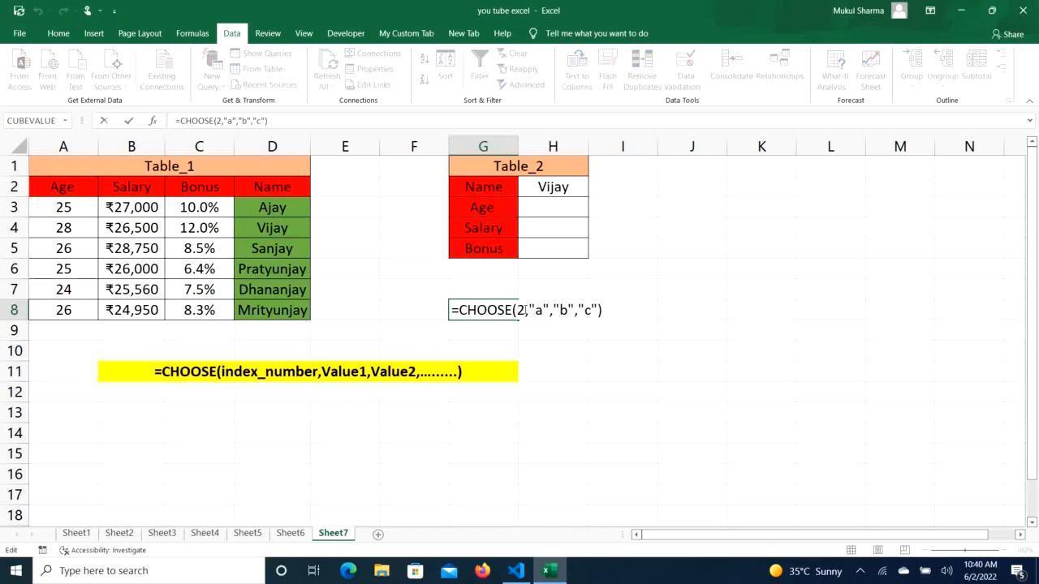
{"action": "left_click", "coordinate": [525, 309]}
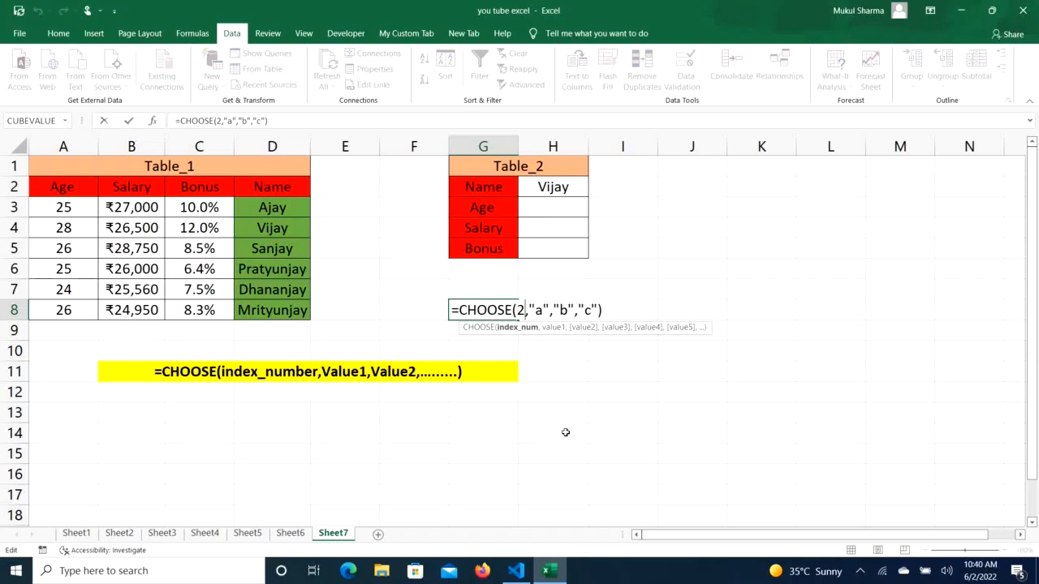
{"action": "key", "text": "BackSpace"}
{"action": "type", "text": "3"}
{"action": "key", "text": "Return"}
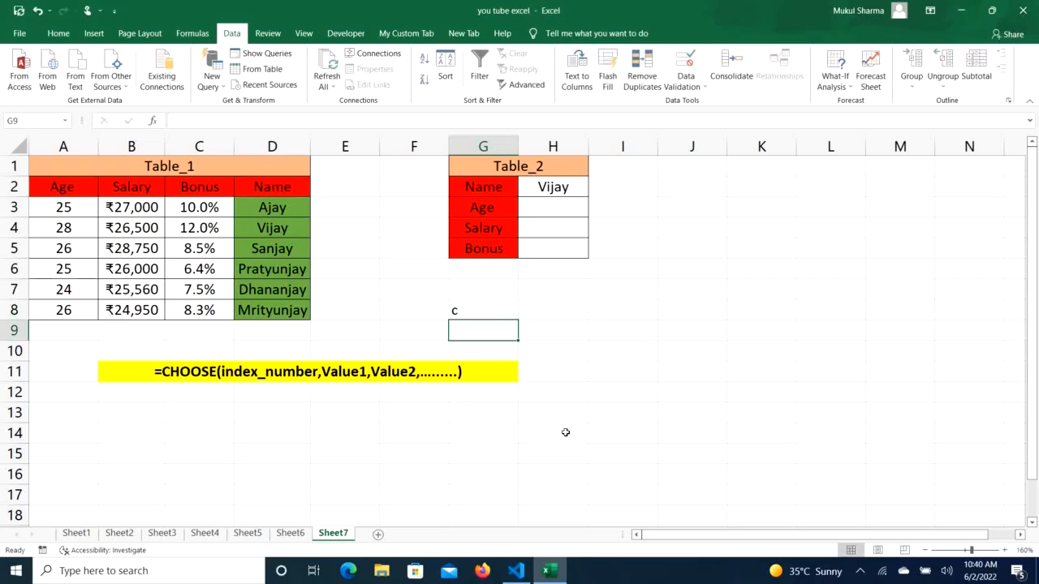
Change the index number of the CHOOSE formula in G8 to 1, and clear the cell
{"action": "left_click", "coordinate": [504, 310]}
{"action": "double_click", "coordinate": [504, 310]}
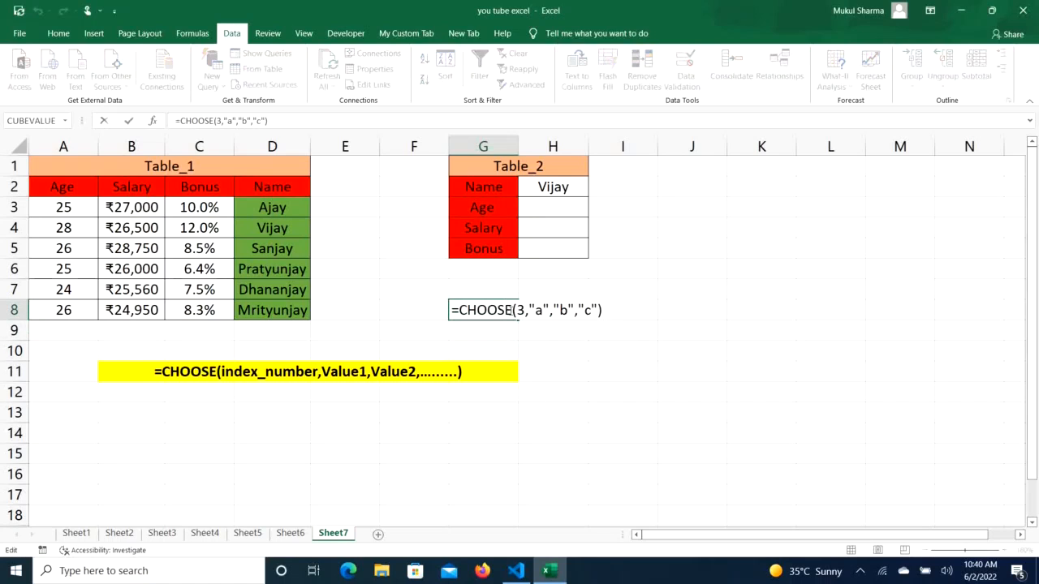
{"action": "left_click", "coordinate": [524, 310]}
{"action": "key", "text": "BackSpace"}
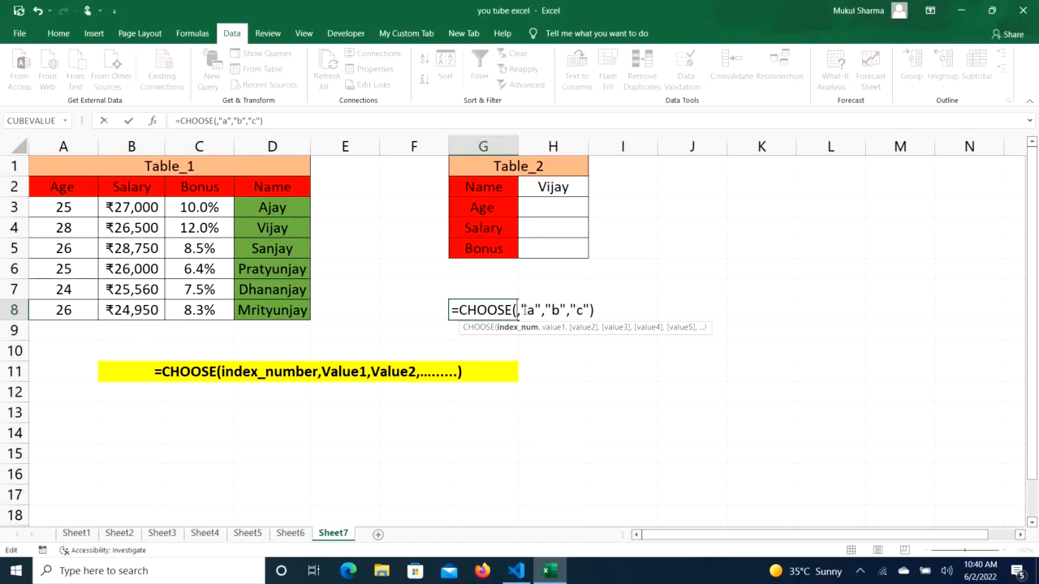
{"action": "type", "text": "1"}
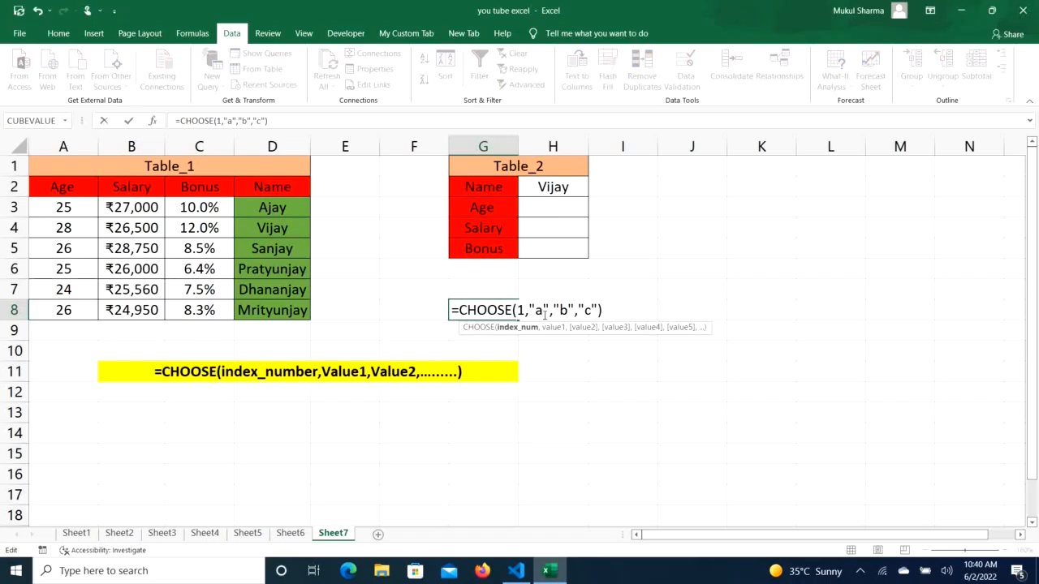
{"action": "key", "text": "Return"}
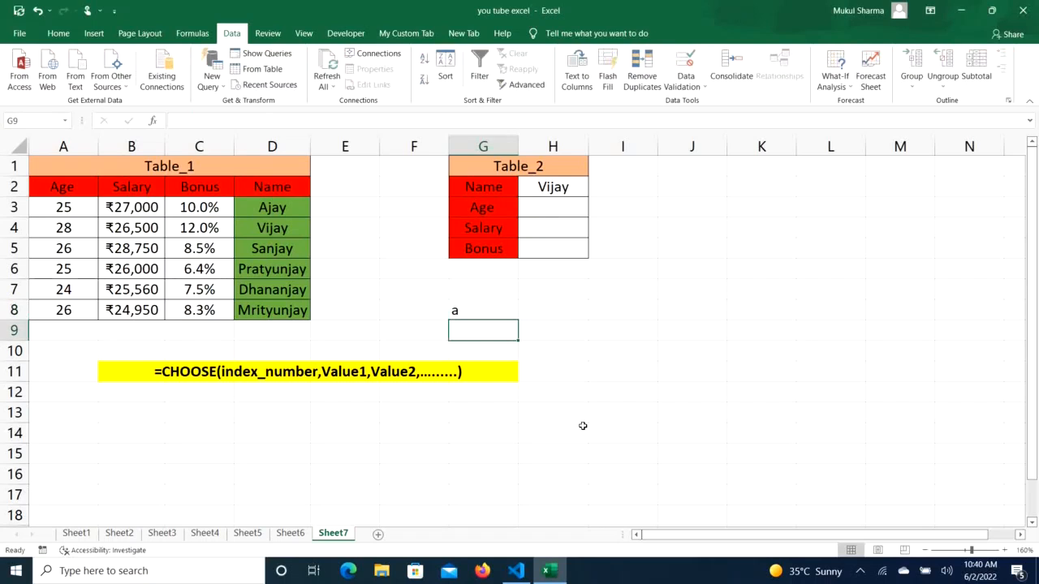
{"action": "left_click", "coordinate": [499, 313]}
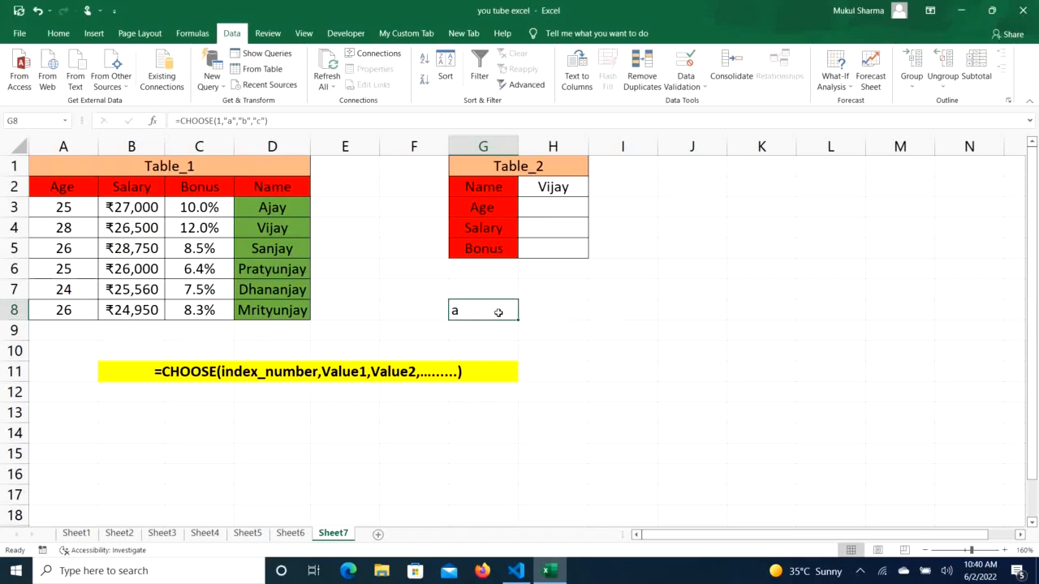
{"action": "key", "text": "Delete"}
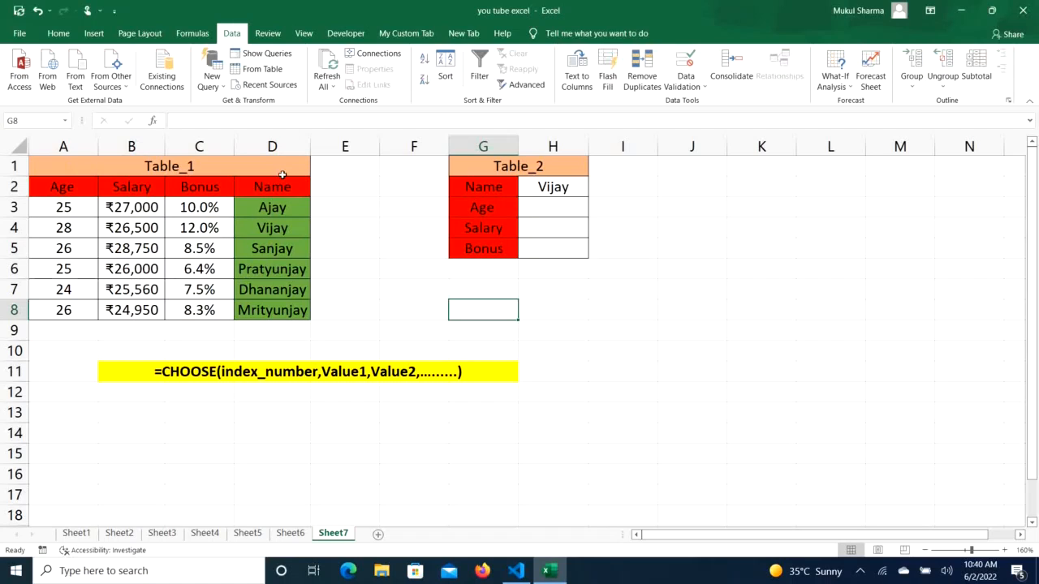
Review the Table_1 columns one at a time in the lookup order Name, Age, Salary, Bonus
{"action": "left_click", "coordinate": [290, 143]}
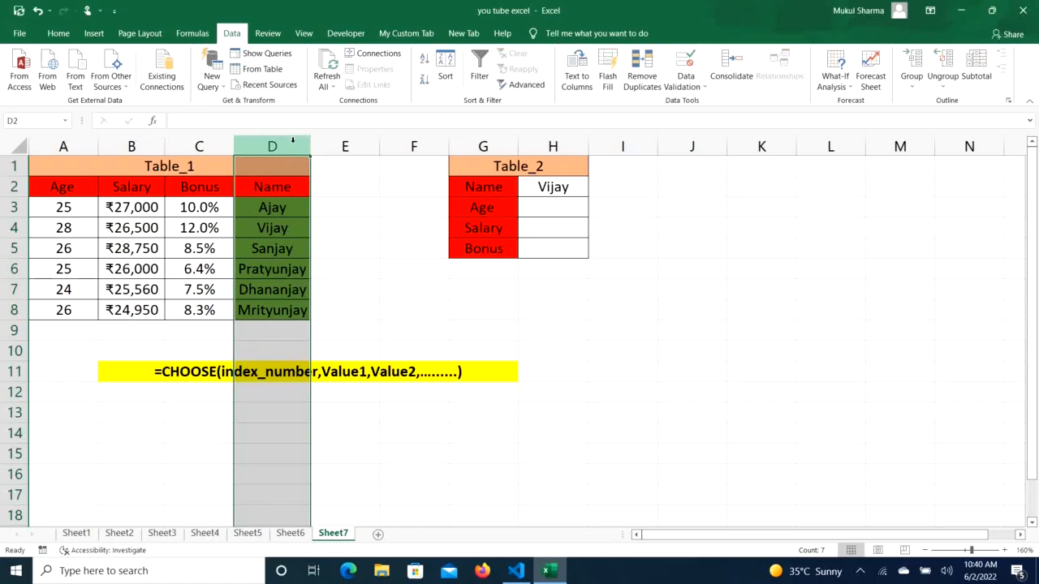
{"action": "left_click", "coordinate": [53, 141]}
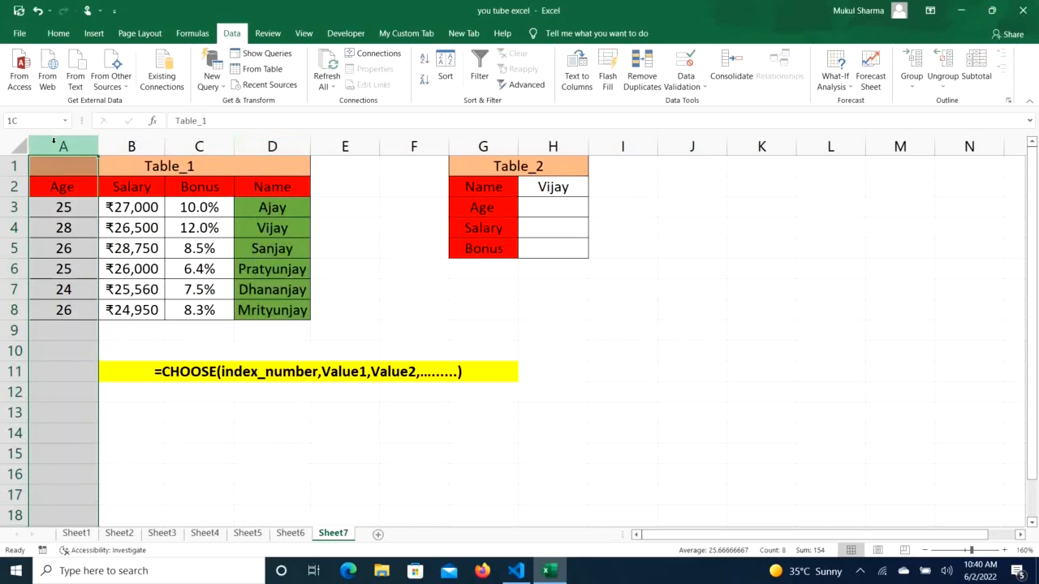
{"action": "left_click", "coordinate": [126, 142]}
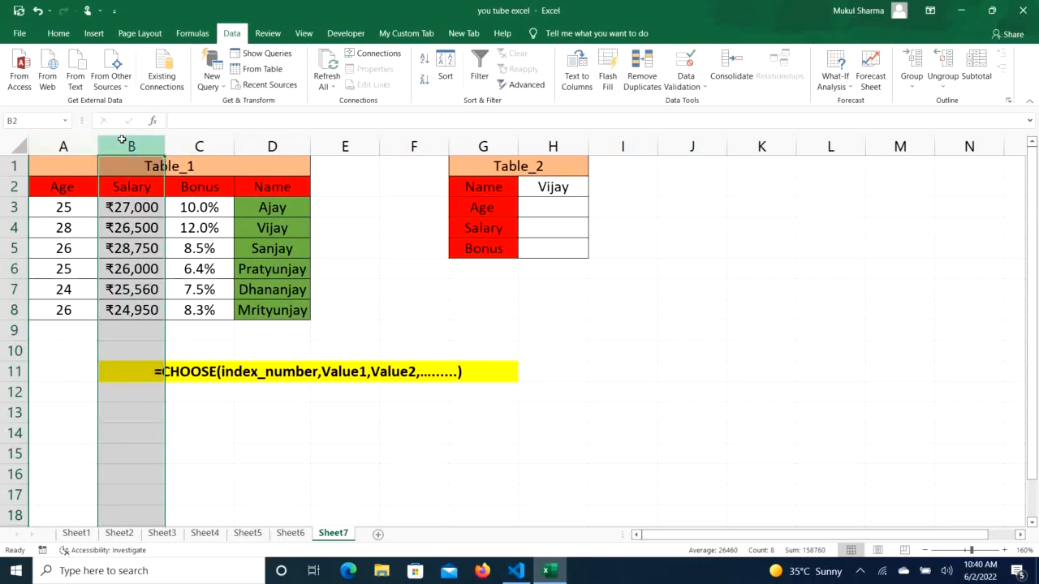
{"action": "left_click", "coordinate": [184, 142]}
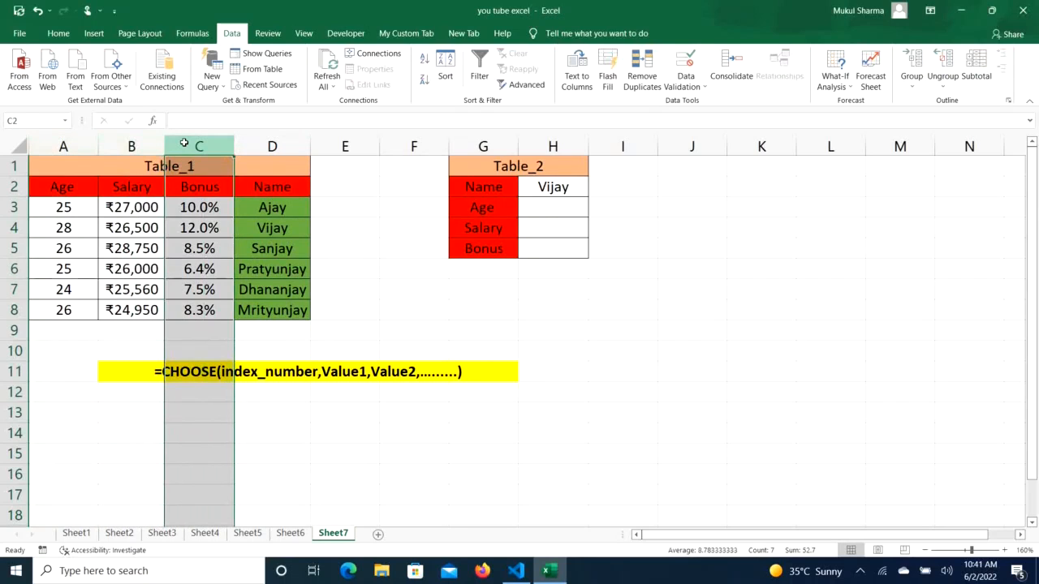
{"action": "left_click", "coordinate": [253, 142]}
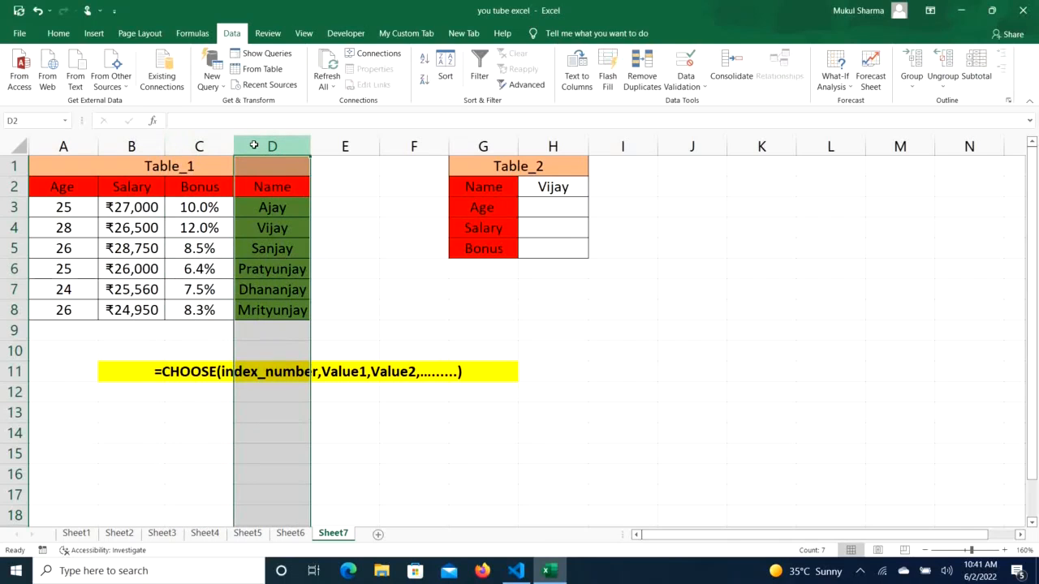
Start a CHOOSE formula in cell G7 with the index array {1,2,3,4}
{"action": "left_click", "coordinate": [475, 295]}
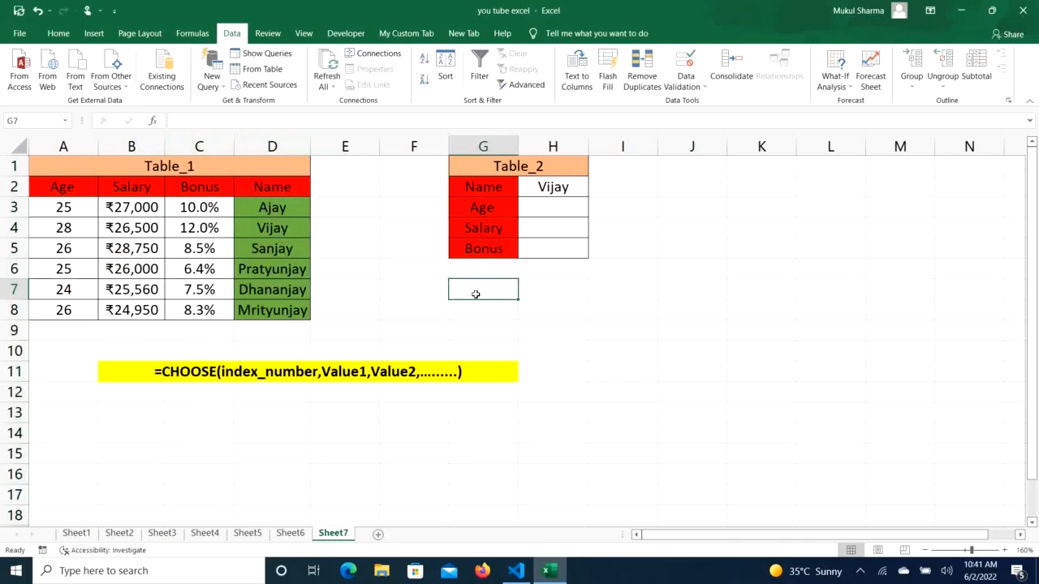
{"action": "type", "text": "=ch"}
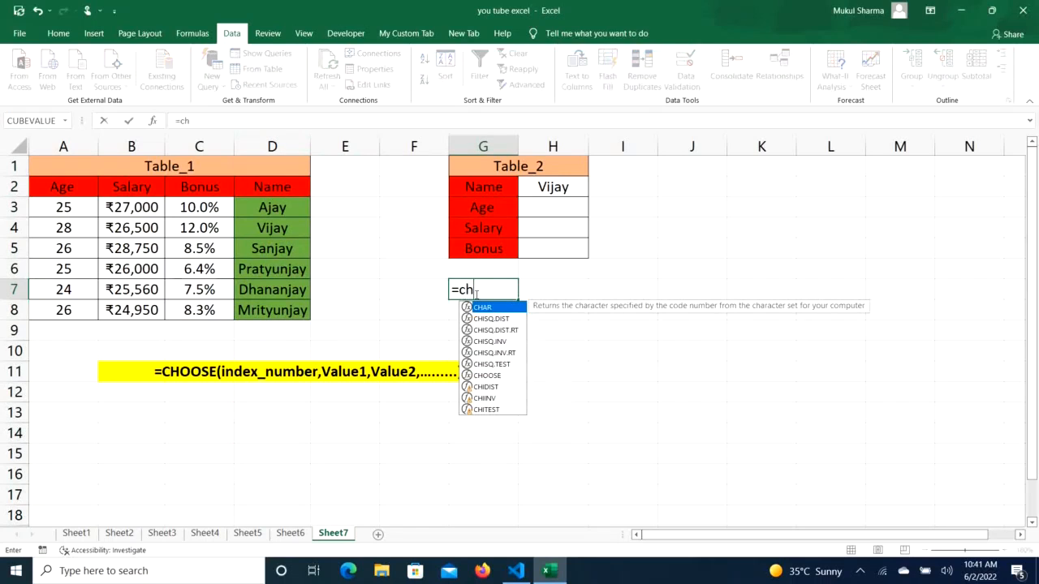
{"action": "type", "text": "oo"}
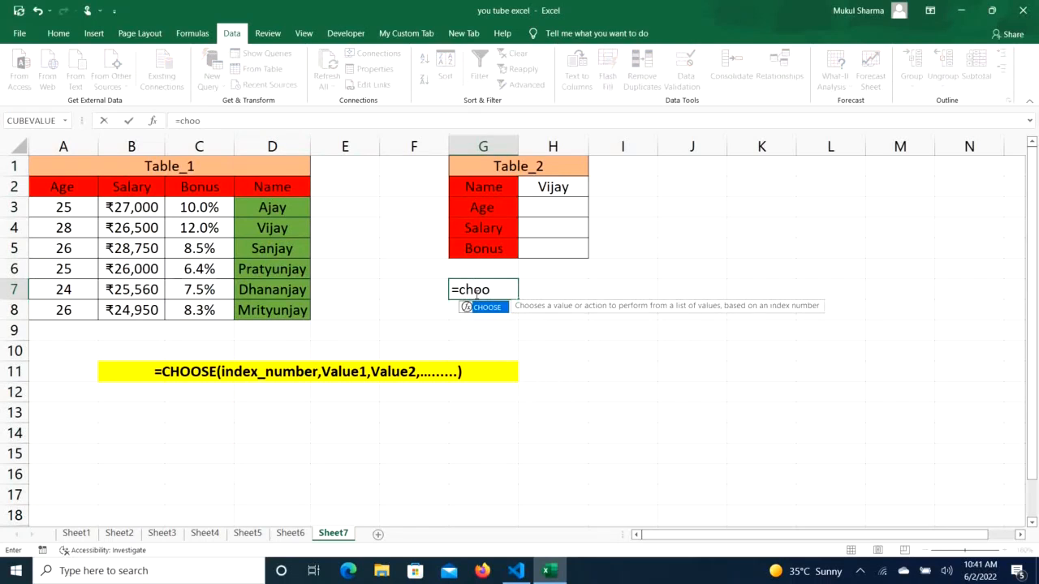
{"action": "key", "text": "Tab"}
{"action": "left_click", "coordinate": [477, 290]}
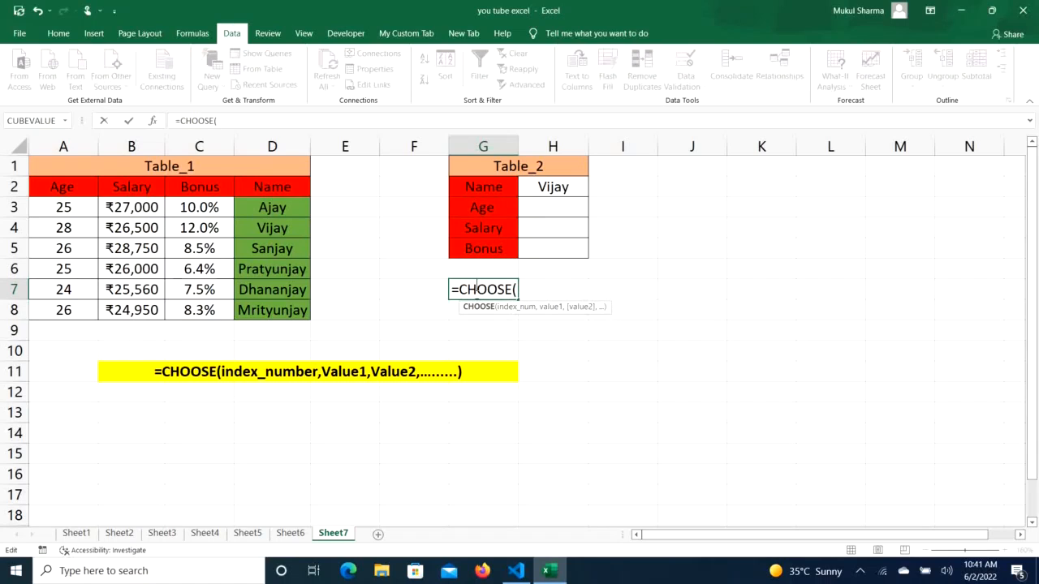
{"action": "type", "text": "{"}
{"action": "key", "text": "BackSpace"}
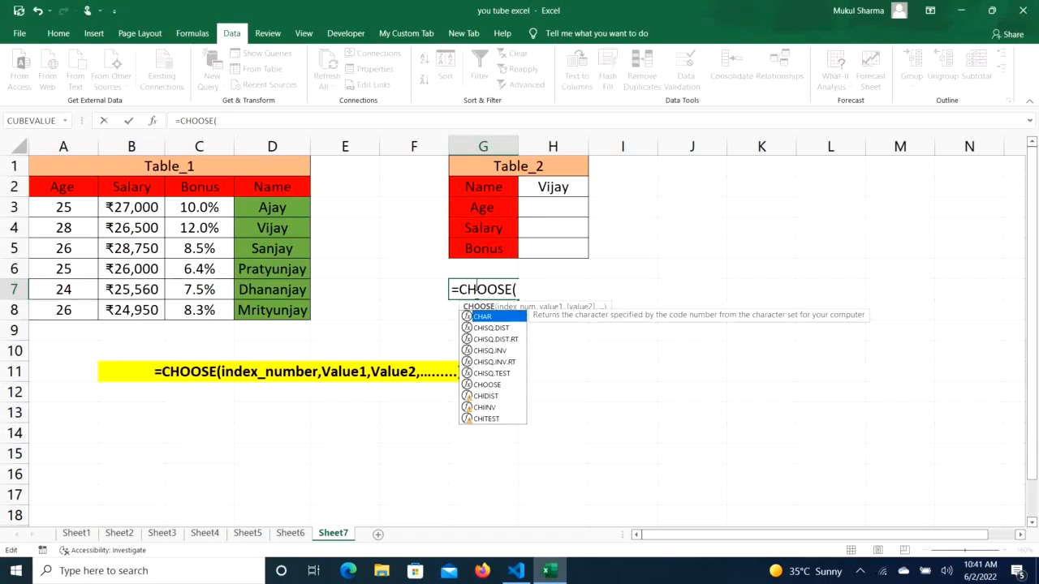
{"action": "left_click", "coordinate": [523, 289]}
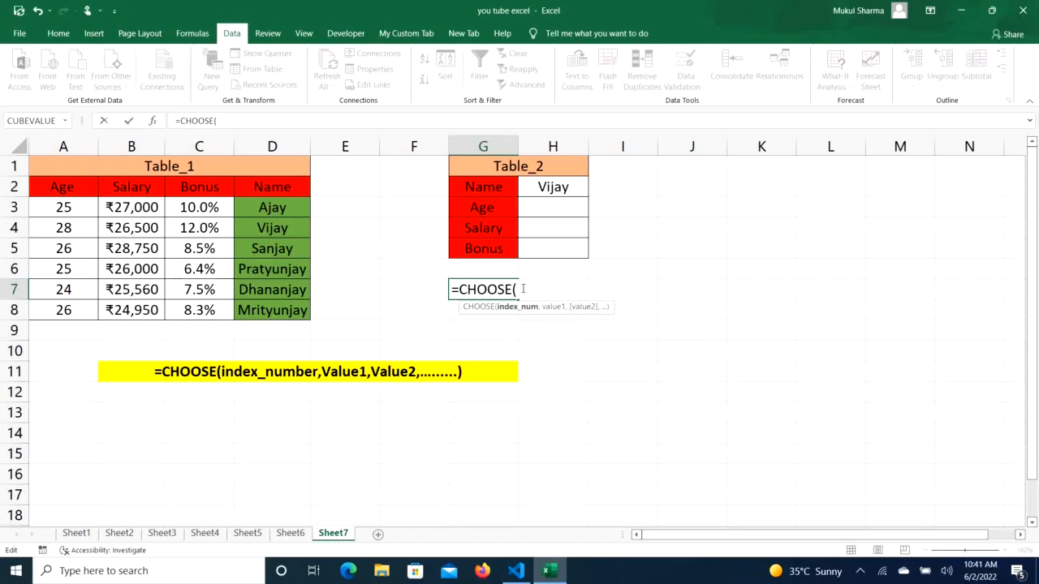
{"action": "type", "text": "{1,2,3,4}"}
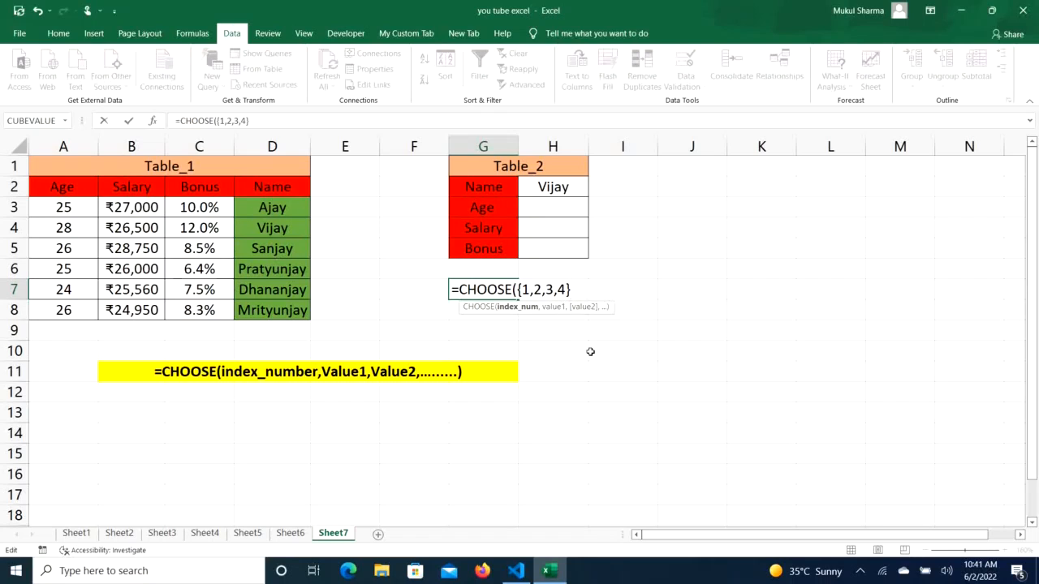
{"action": "type", "text": ","}
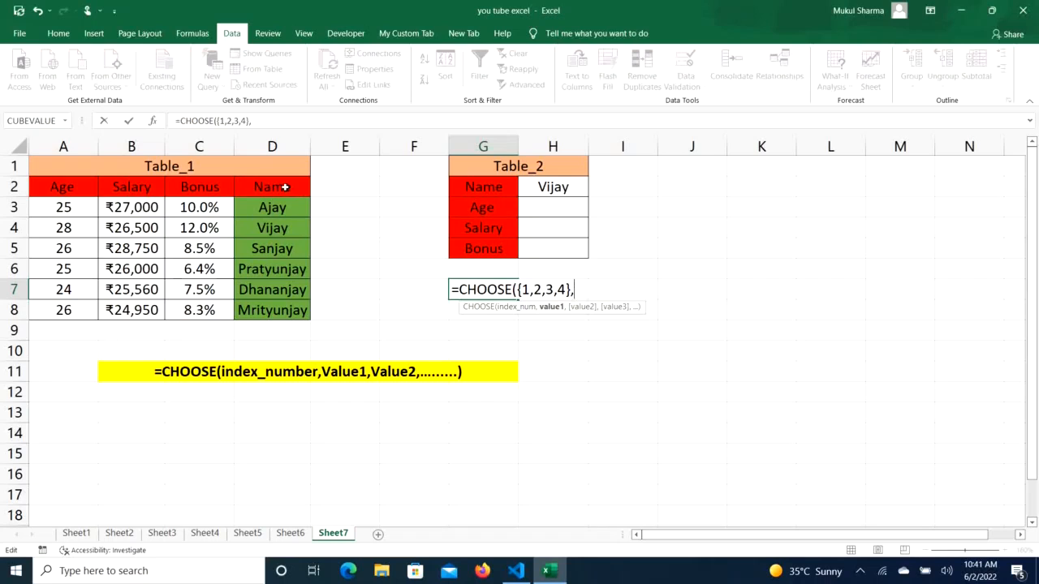
Add the ranges D2:D8, A2:A8, B2:B8 and C2:C8 as the CHOOSE values in G7, and close the function
{"action": "left_click_drag", "start_coordinate": [285, 188], "coordinate": [281, 311]}
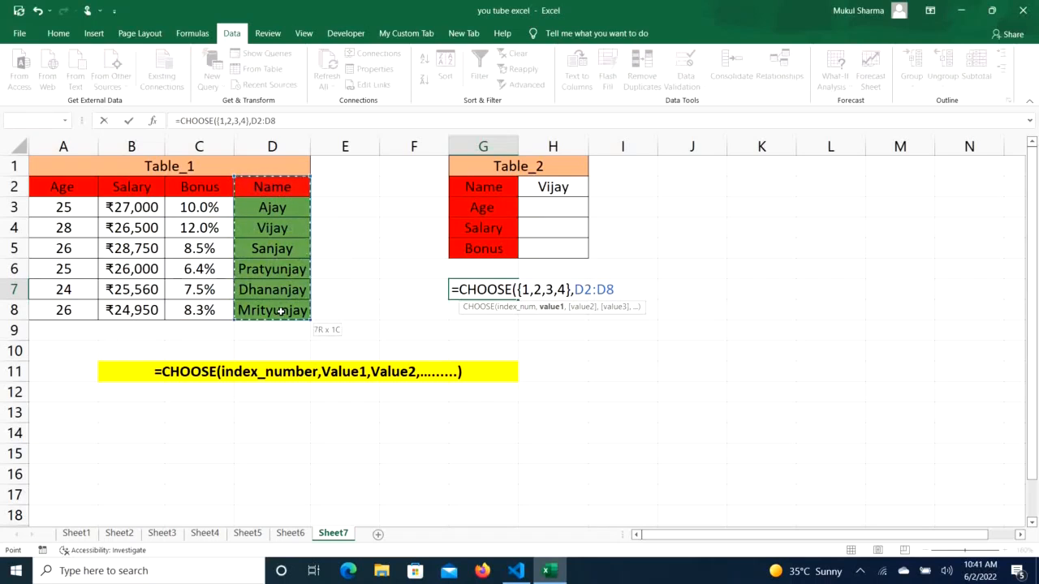
{"action": "type", "text": ","}
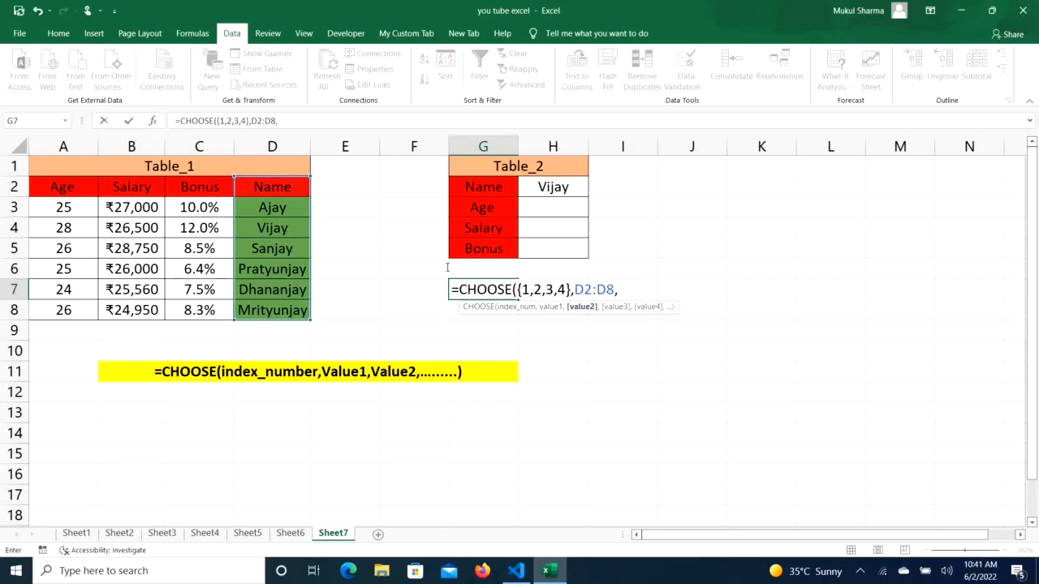
{"action": "left_click_drag", "start_coordinate": [72, 185], "coordinate": [65, 309]}
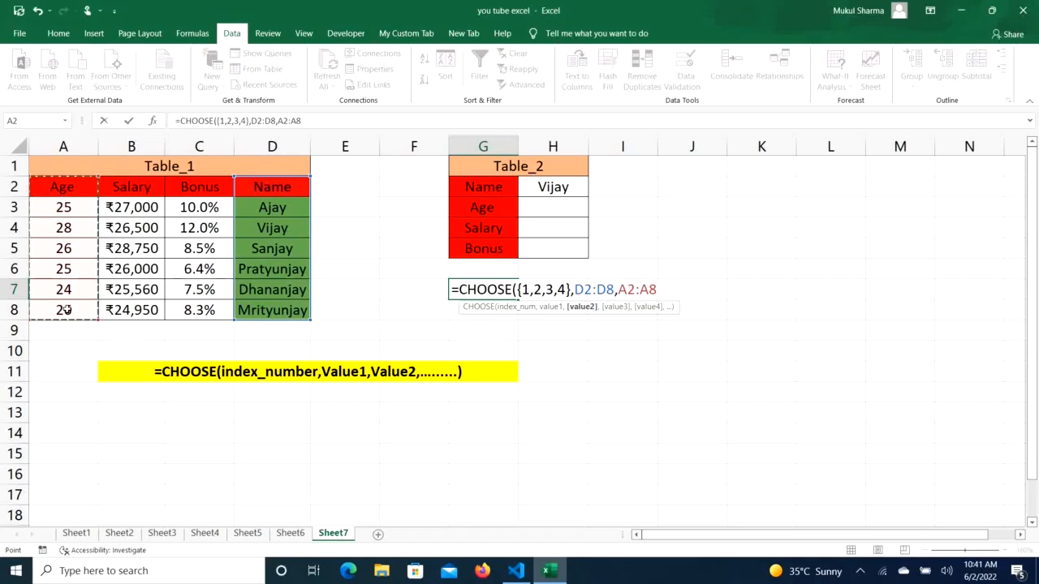
{"action": "type", "text": ","}
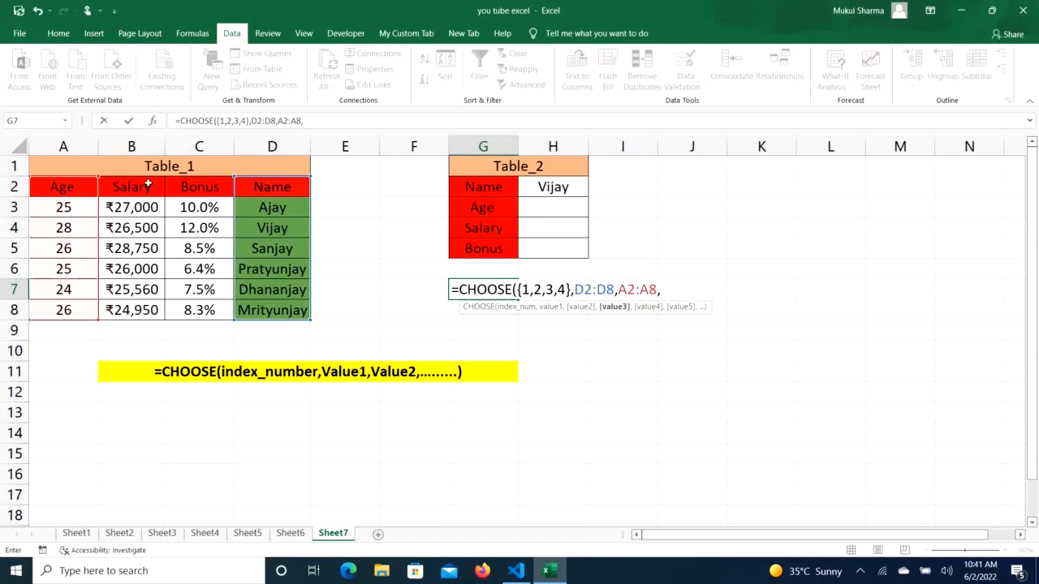
{"action": "left_click_drag", "start_coordinate": [148, 185], "coordinate": [147, 300]}
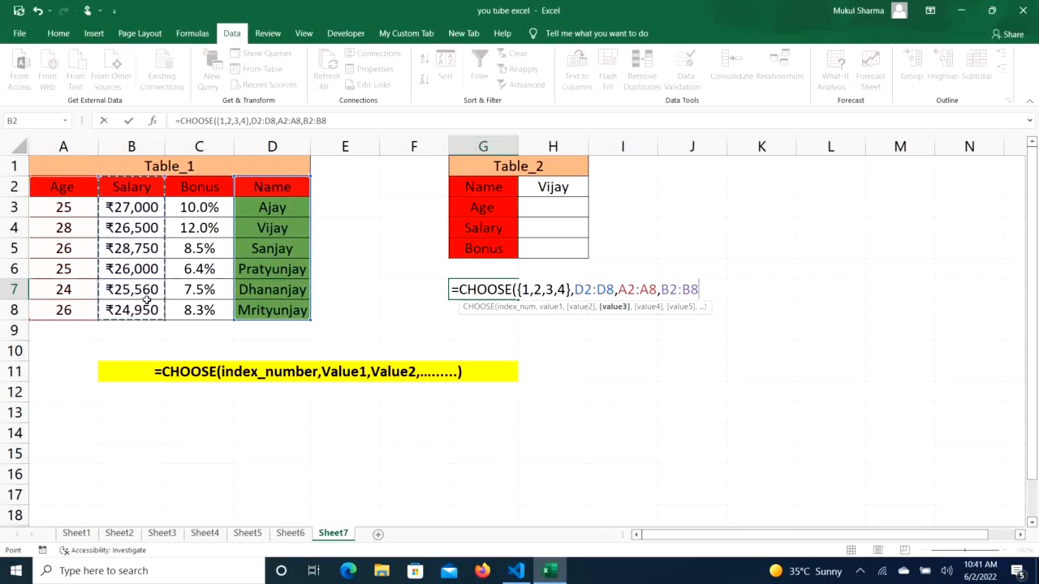
{"action": "type", "text": ","}
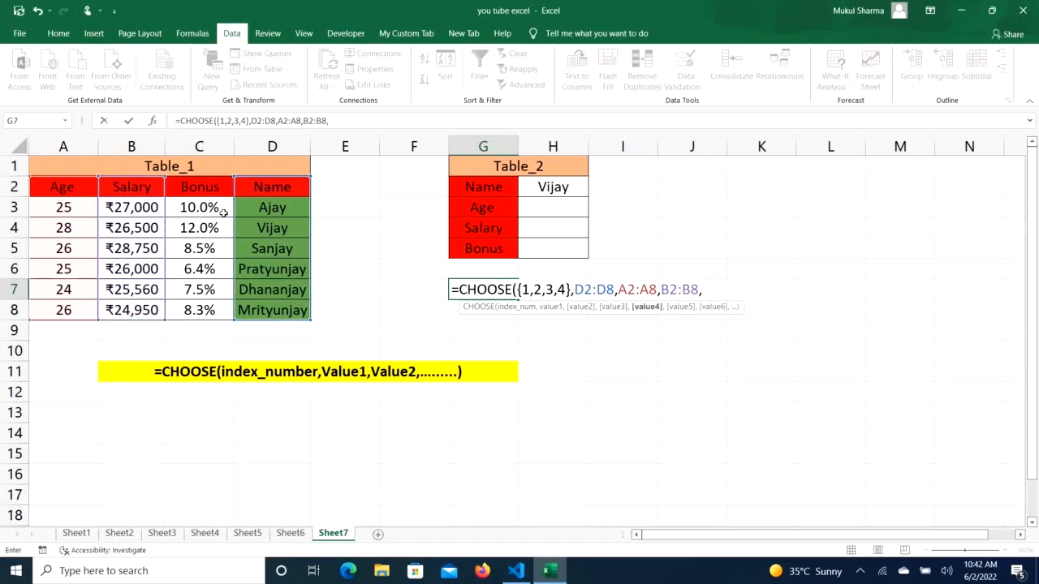
{"action": "left_click_drag", "start_coordinate": [205, 183], "coordinate": [204, 304]}
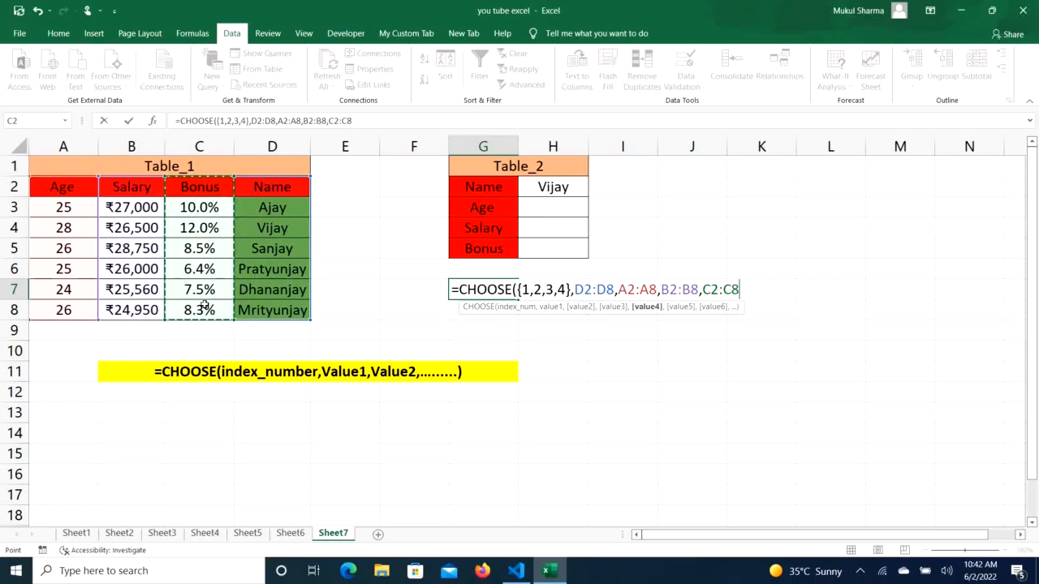
{"action": "type", "text": ")"}
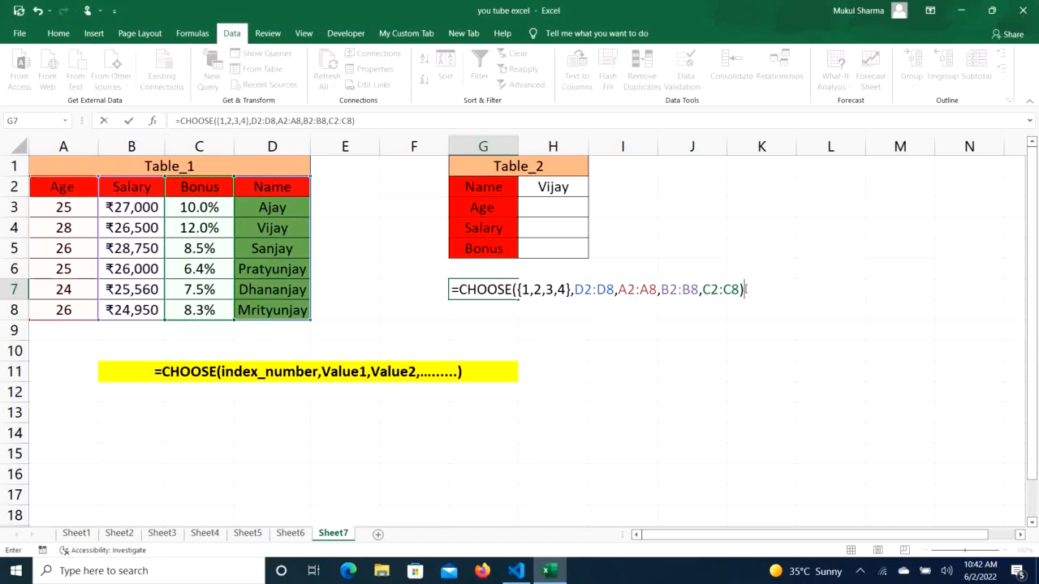
Evaluate the CHOOSE part of the G7 formula in place to inspect its array, and discard the entry
{"action": "left_click_drag", "start_coordinate": [745, 290], "coordinate": [460, 285]}
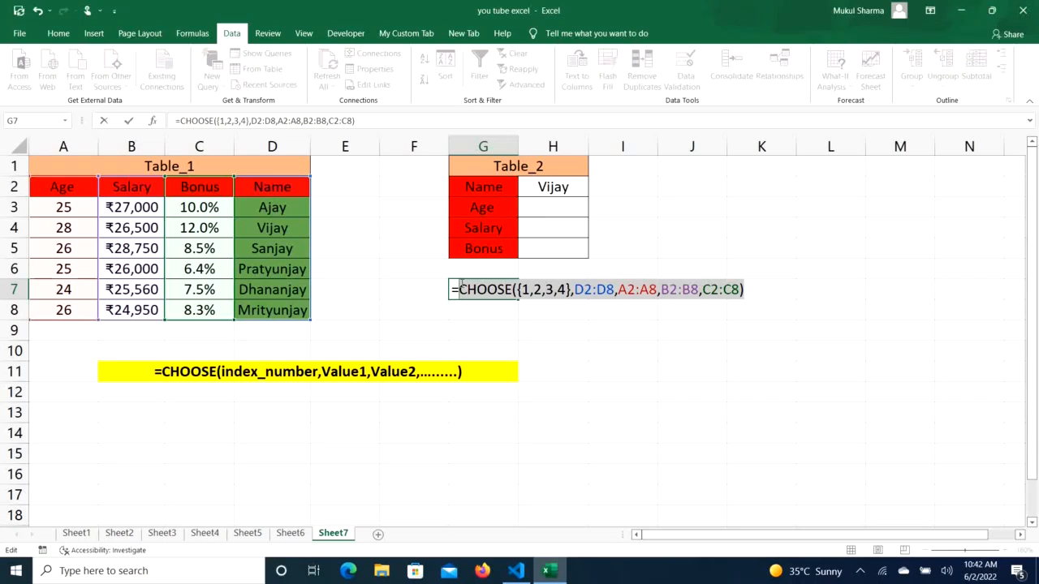
{"action": "key", "text": "F9"}
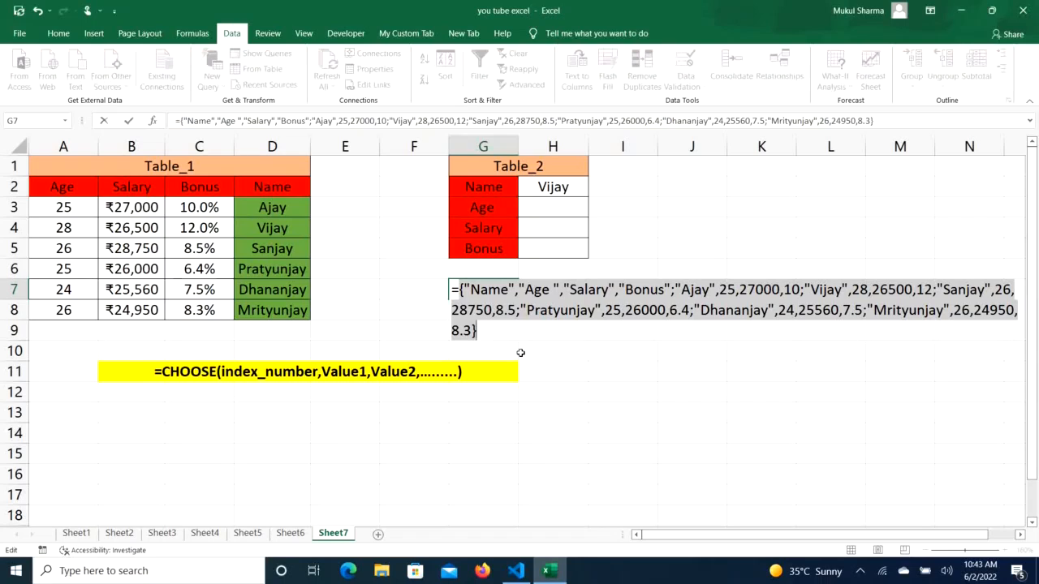
{"action": "key", "text": "BackSpace"}
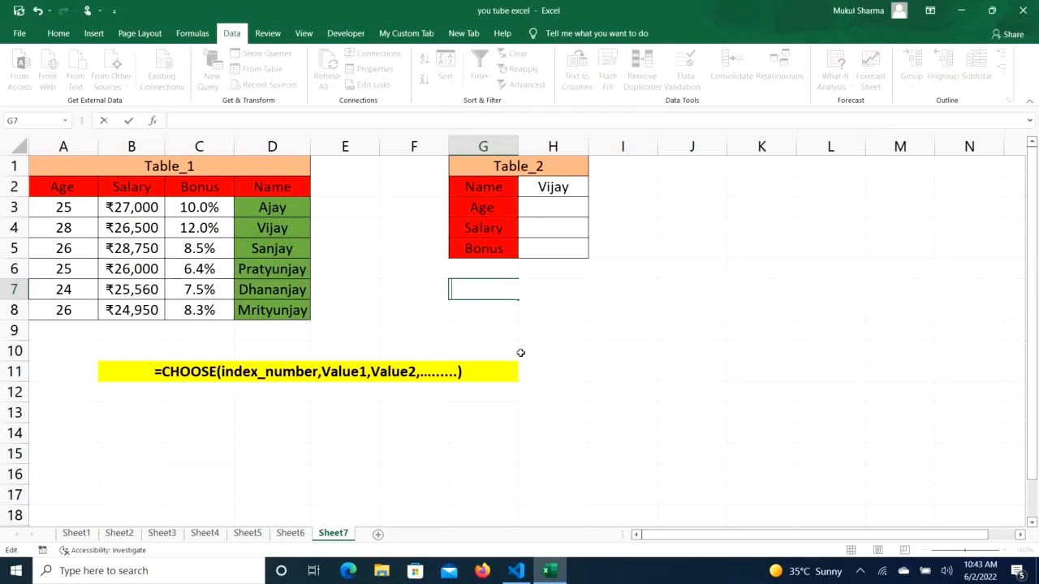
{"action": "key", "text": "Escape"}
Start a VLOOKUP formula in the Age cell H3 with the absolute reference $H$2 as lookup value
{"action": "left_click", "coordinate": [542, 208]}
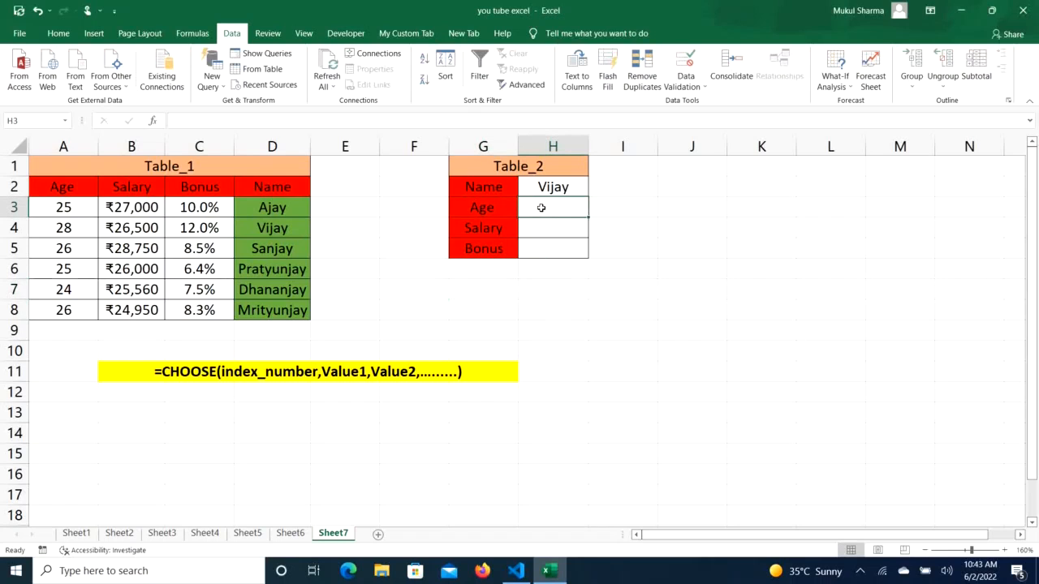
{"action": "type", "text": "="}
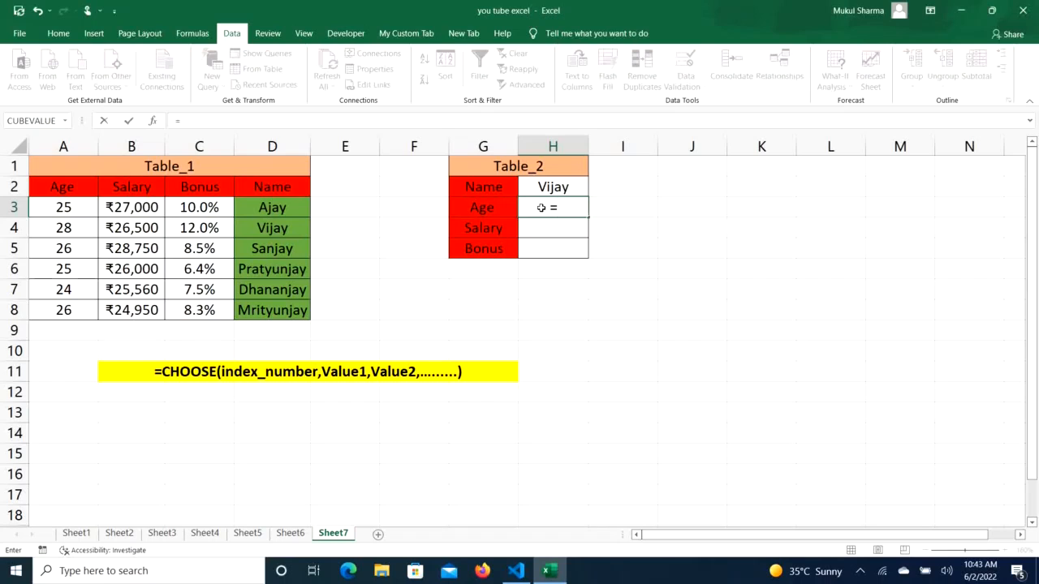
{"action": "type", "text": "vloo"}
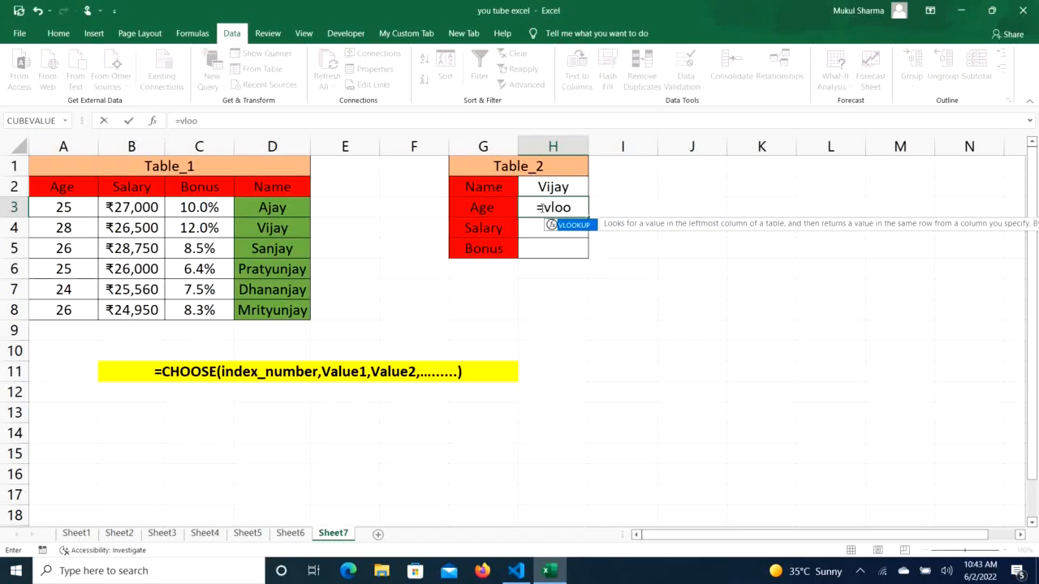
{"action": "key", "text": "Tab"}
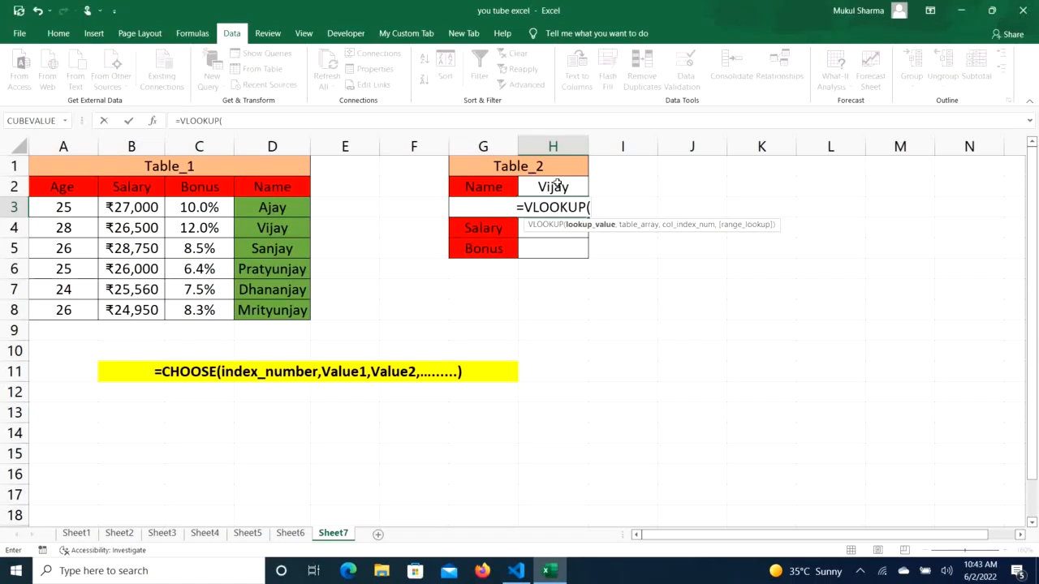
{"action": "left_click", "coordinate": [559, 187]}
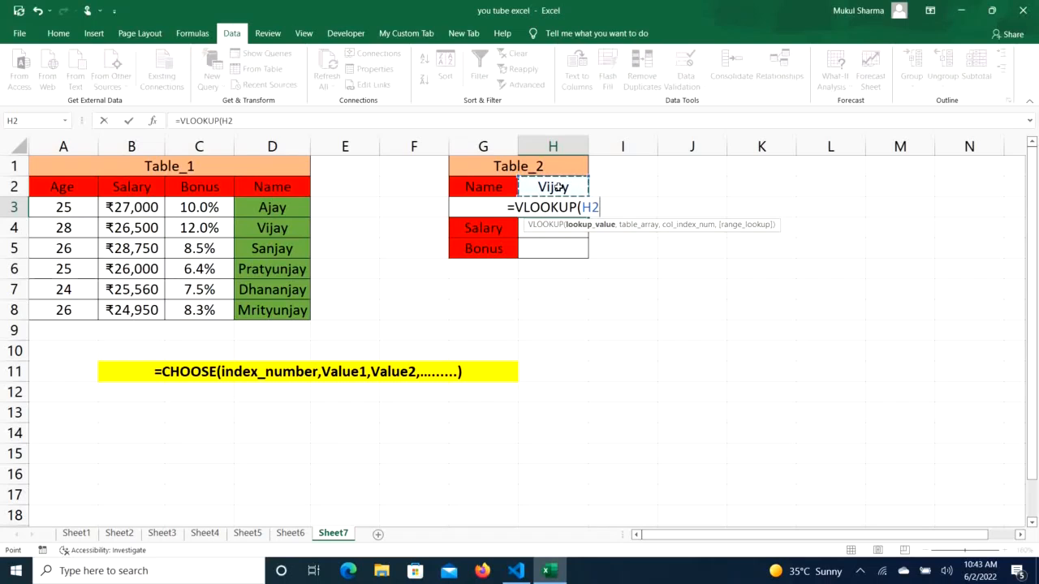
{"action": "key", "text": "F4"}
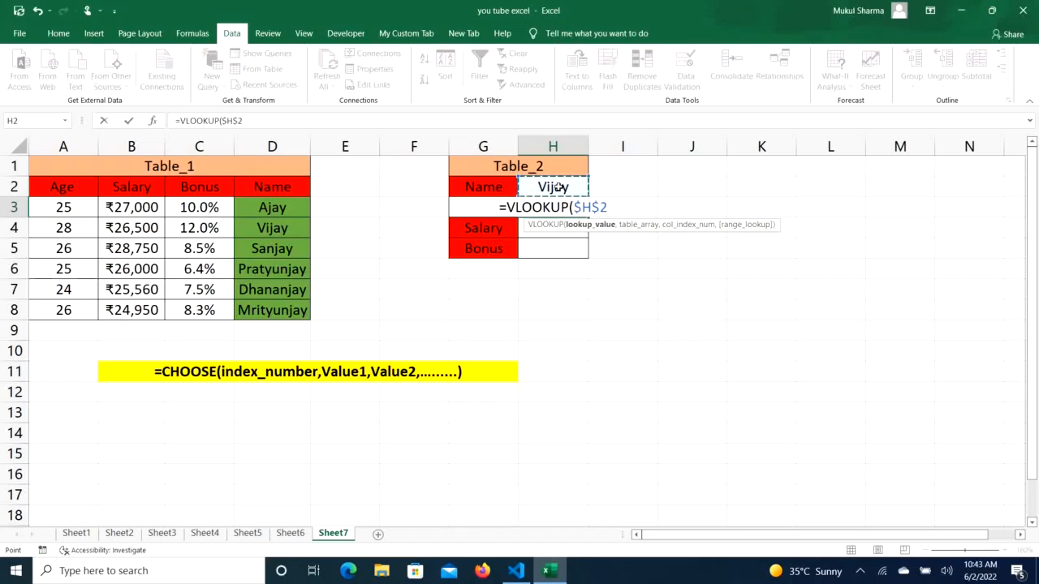
{"action": "type", "text": ","}
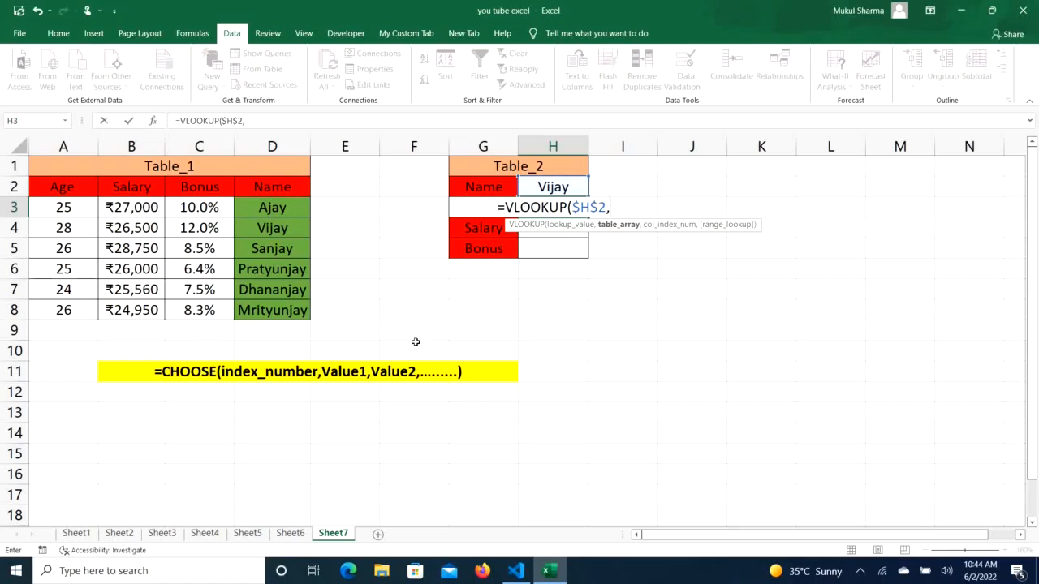
Nest a CHOOSE function with the index array {1,2,3,4} as the table array of the VLOOKUP in H3
{"action": "type", "text": "choo"}
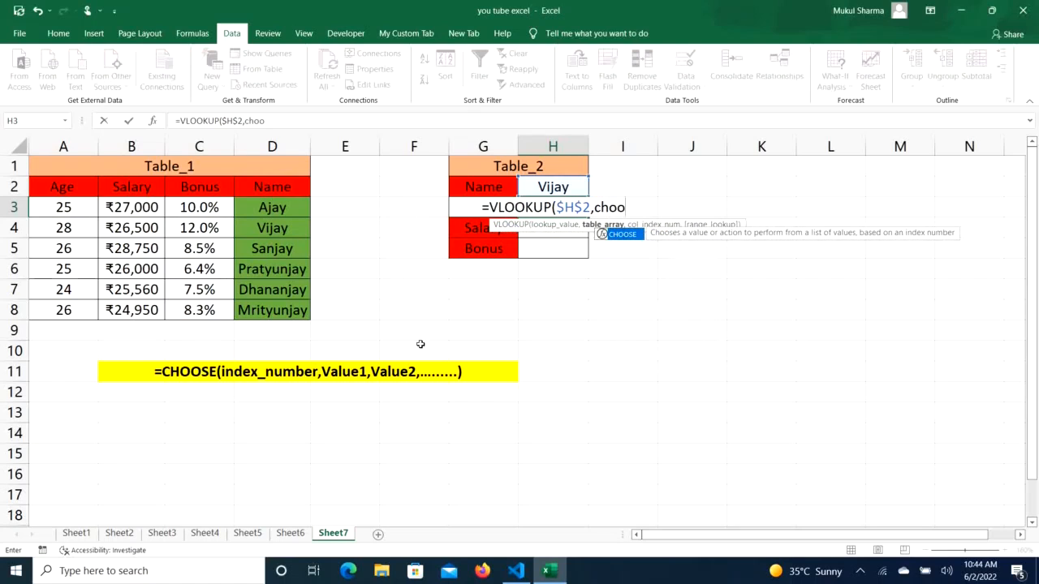
{"action": "key", "text": "Tab"}
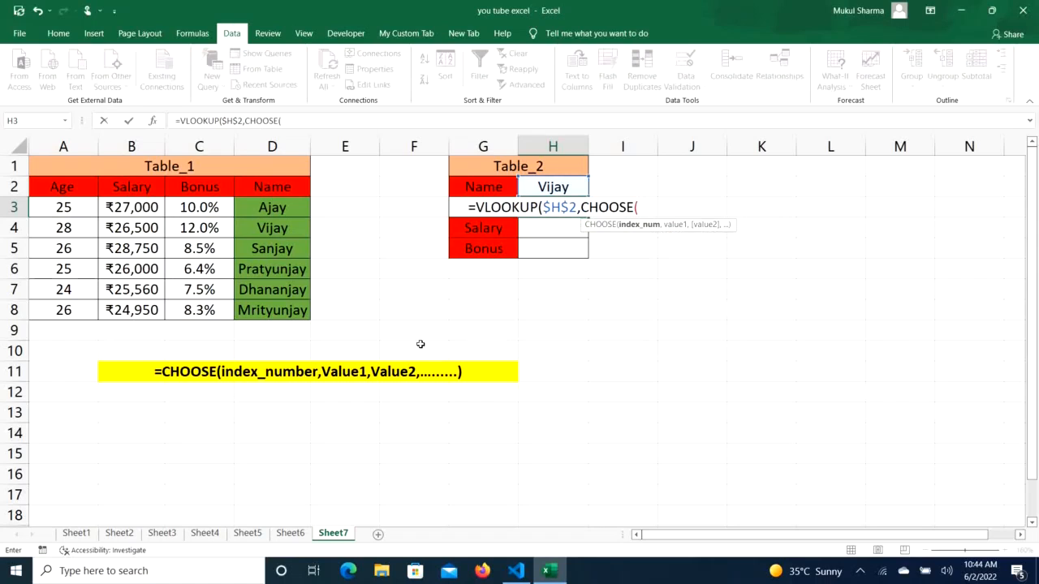
{"action": "type", "text": "{1"}
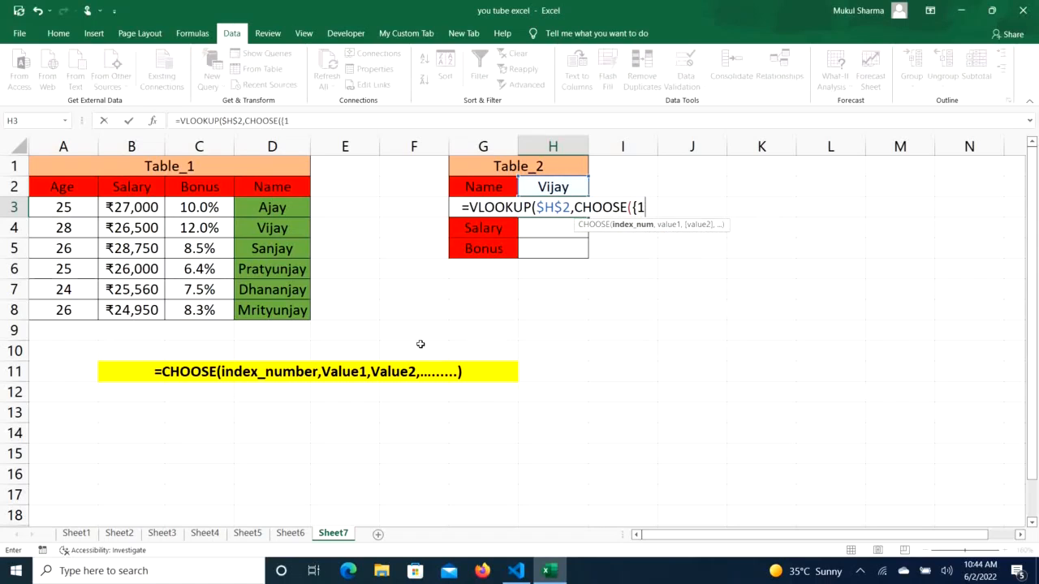
{"action": "type", "text": ",2,"}
{"action": "type", "text": "3"}
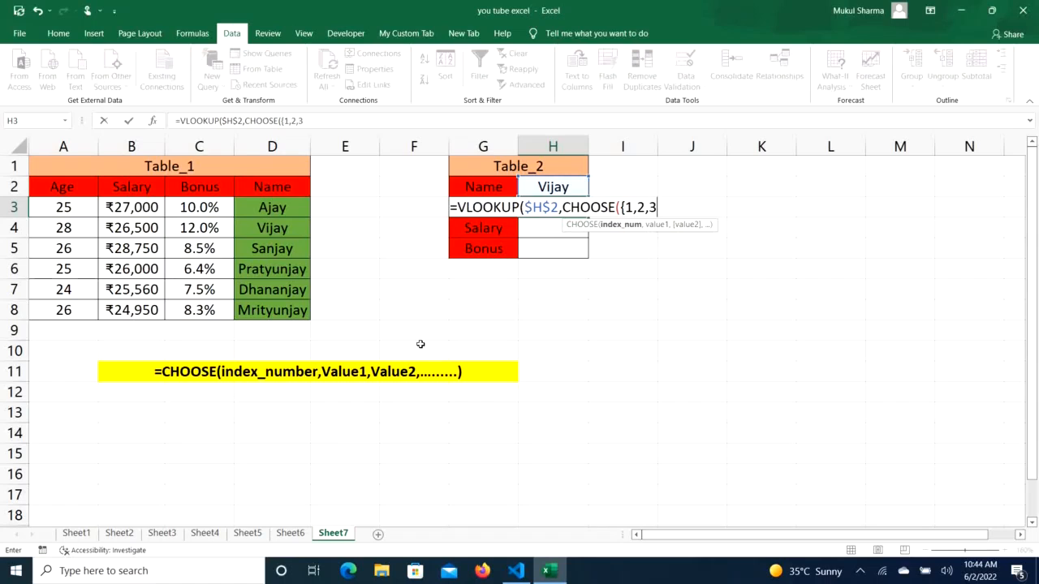
{"action": "type", "text": ",4"}
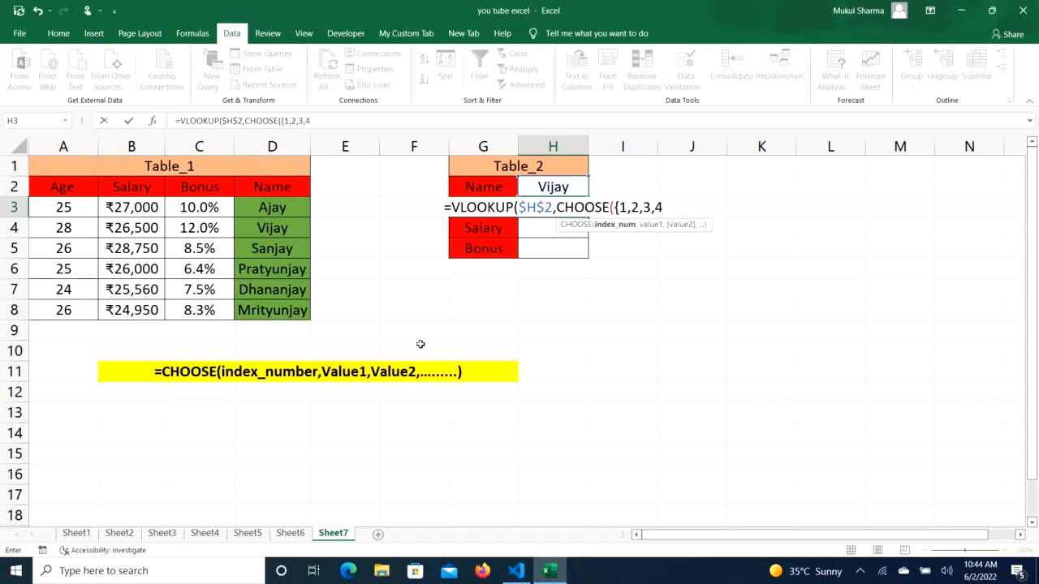
{"action": "type", "text": "}"}
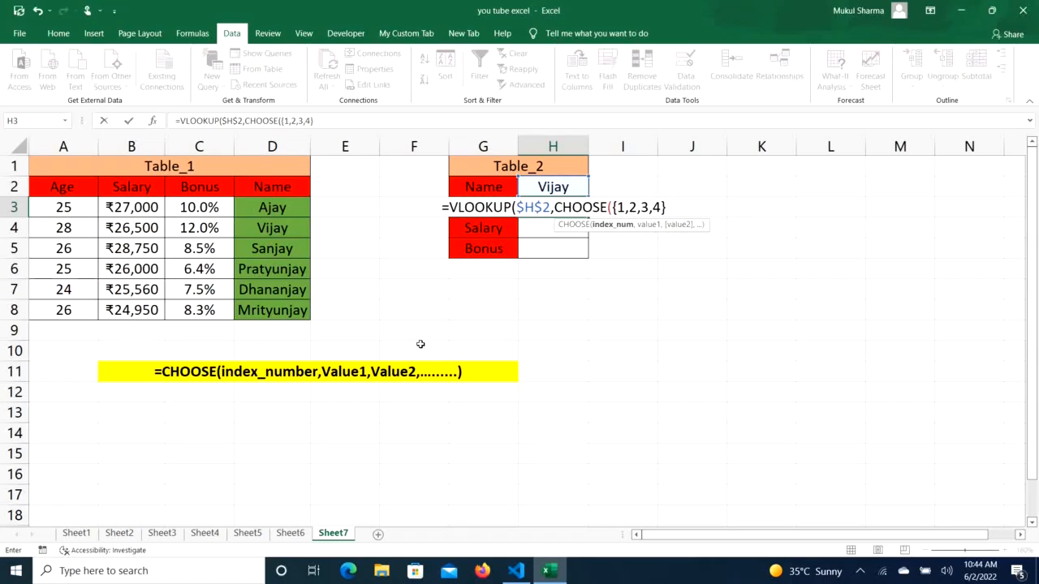
{"action": "type", "text": ","}
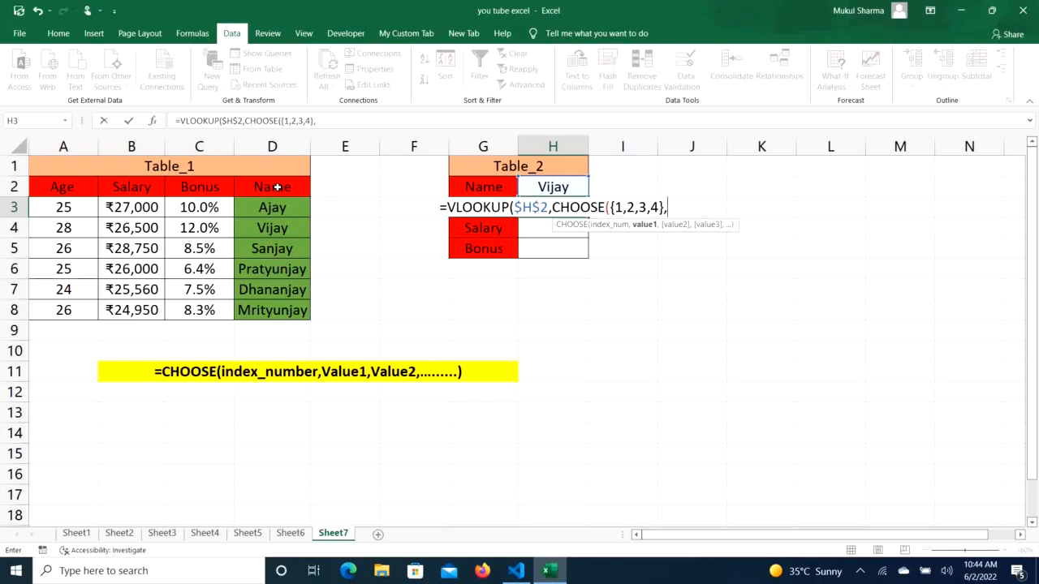
Add the absolute ranges $D$2:$D$8, $A$2:$A$8, $B$2:$B$8 and $C$2:$C$8 as the CHOOSE values in H3, and close the CHOOSE function
{"action": "left_click_drag", "start_coordinate": [277, 187], "coordinate": [277, 310]}
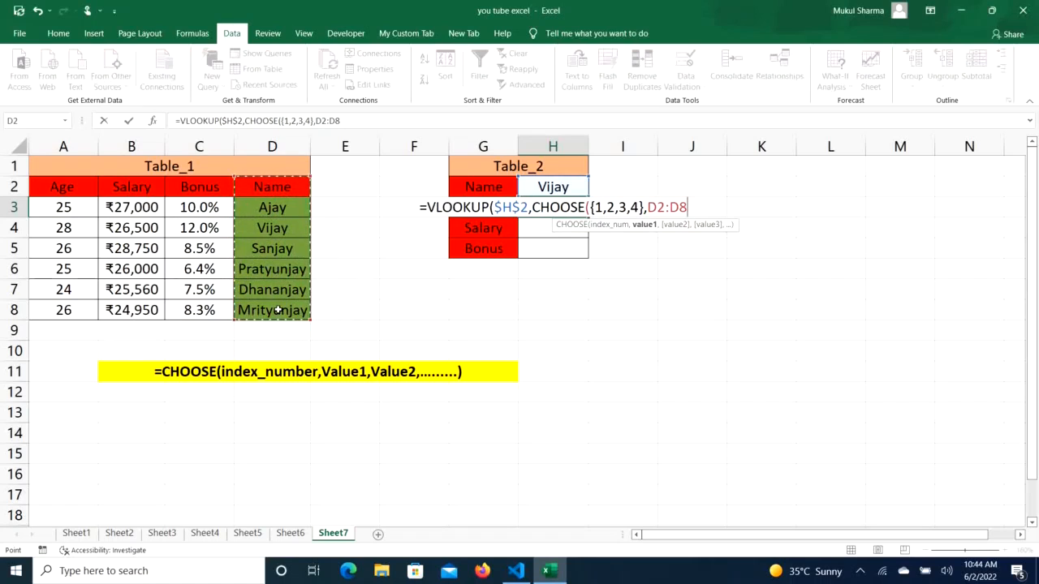
{"action": "key", "text": "F4"}
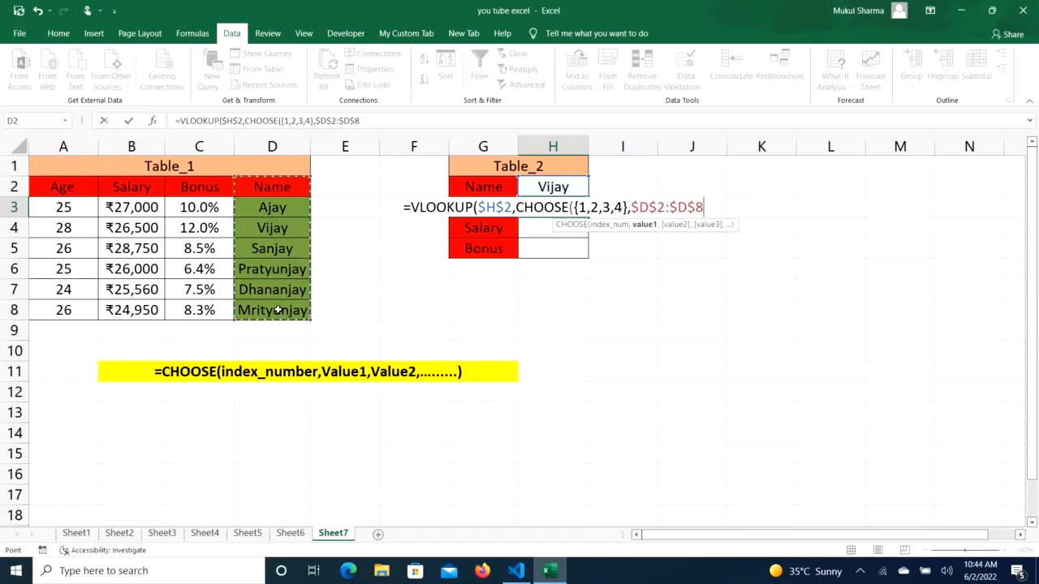
{"action": "type", "text": ","}
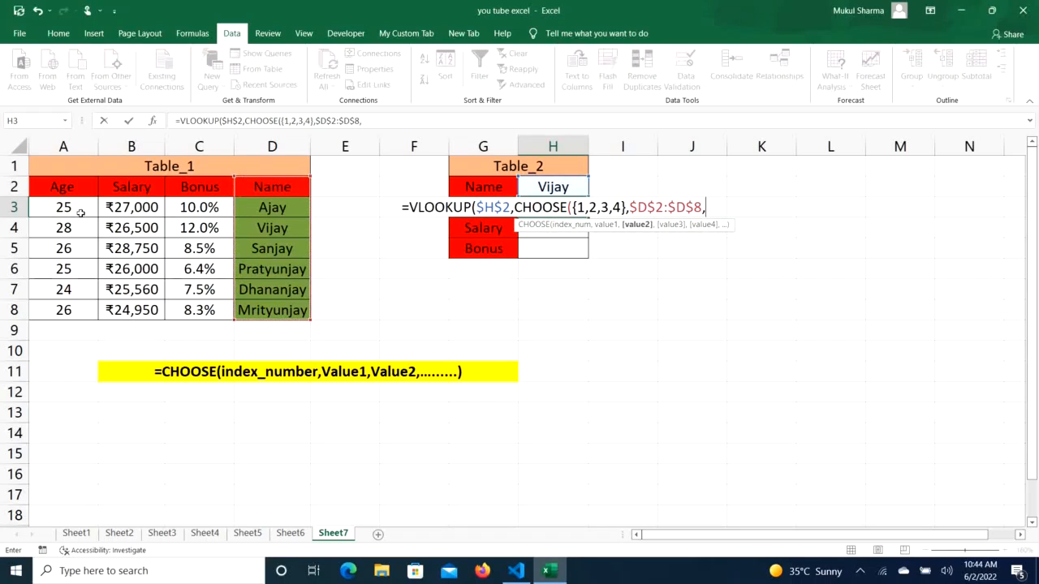
{"action": "left_click_drag", "start_coordinate": [69, 187], "coordinate": [71, 310]}
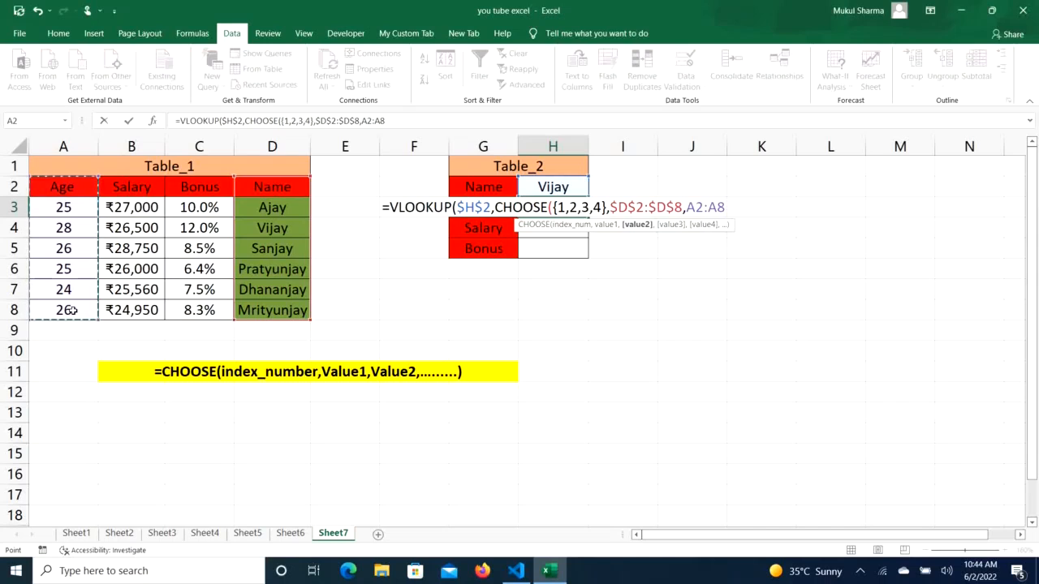
{"action": "key", "text": "F4"}
{"action": "type", "text": ","}
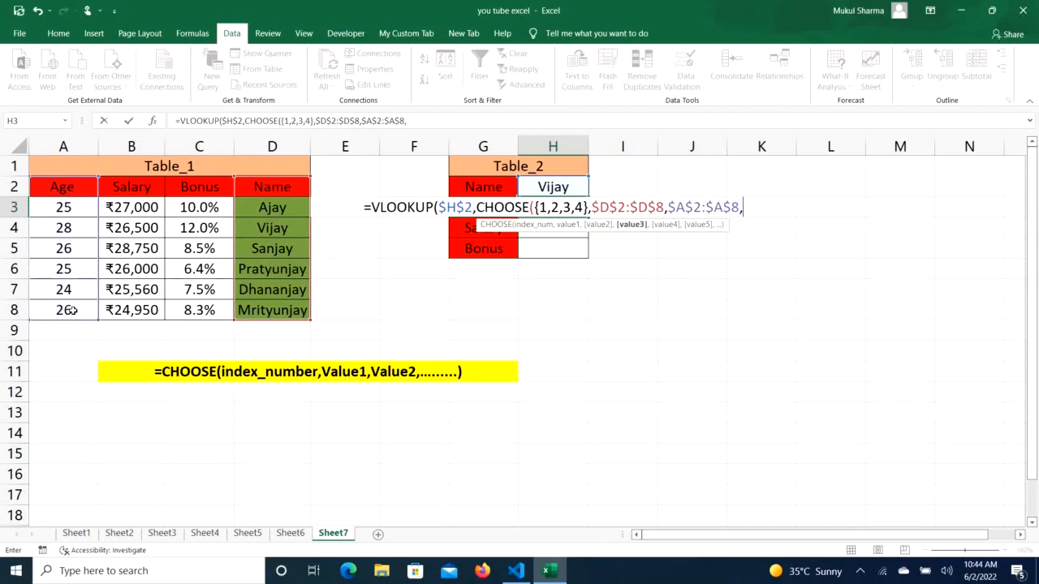
{"action": "left_click_drag", "start_coordinate": [142, 187], "coordinate": [141, 310]}
{"action": "key", "text": "F4"}
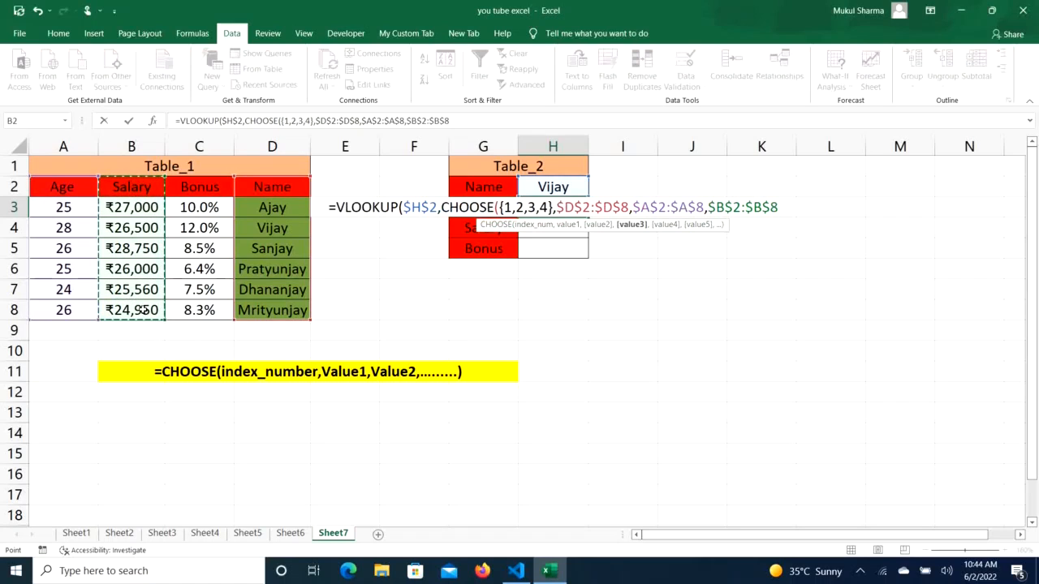
{"action": "type", "text": ","}
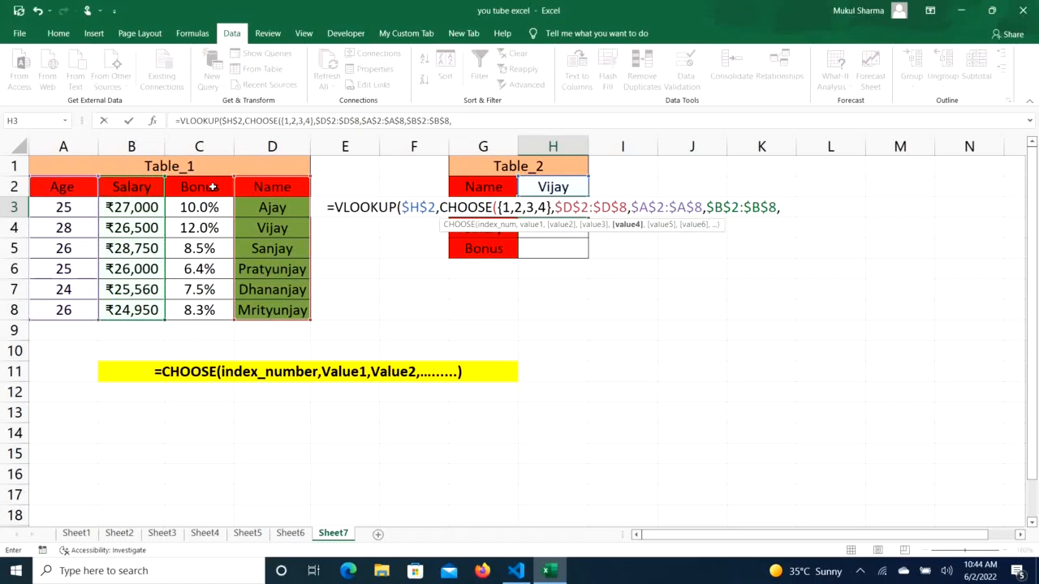
{"action": "left_click_drag", "start_coordinate": [213, 187], "coordinate": [212, 310]}
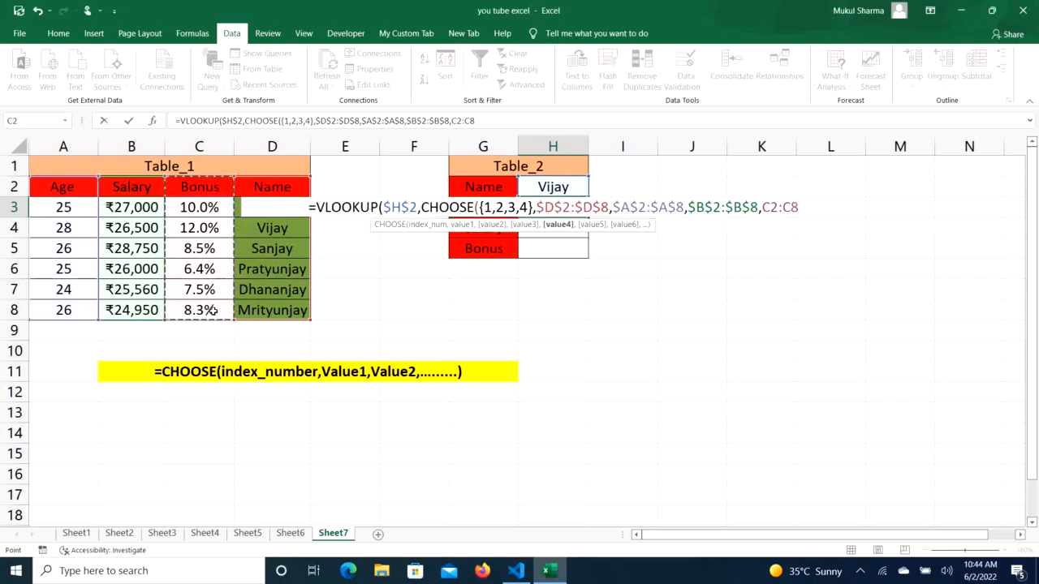
{"action": "key", "text": "F4"}
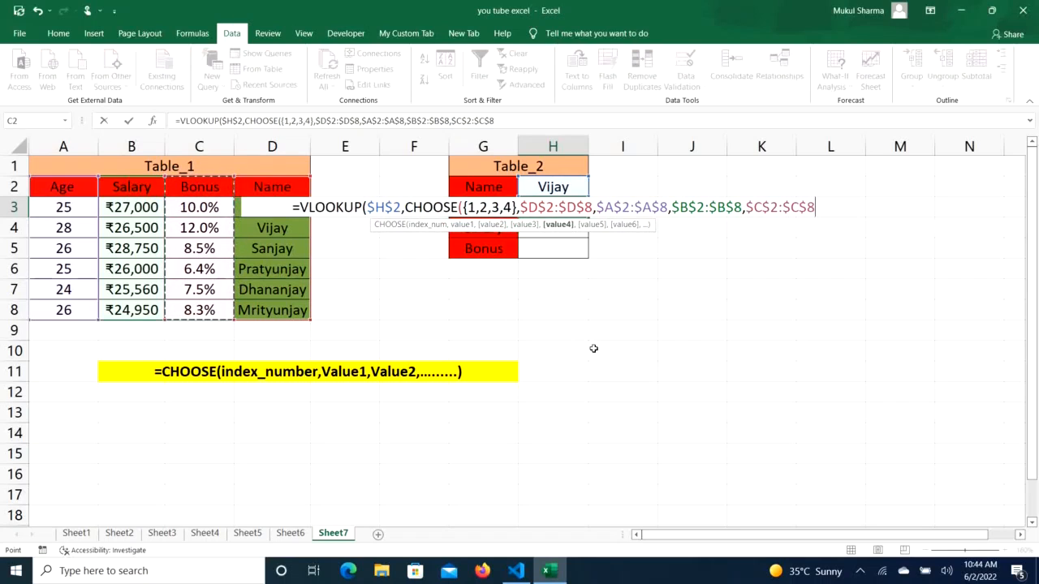
{"action": "type", "text": ")"}
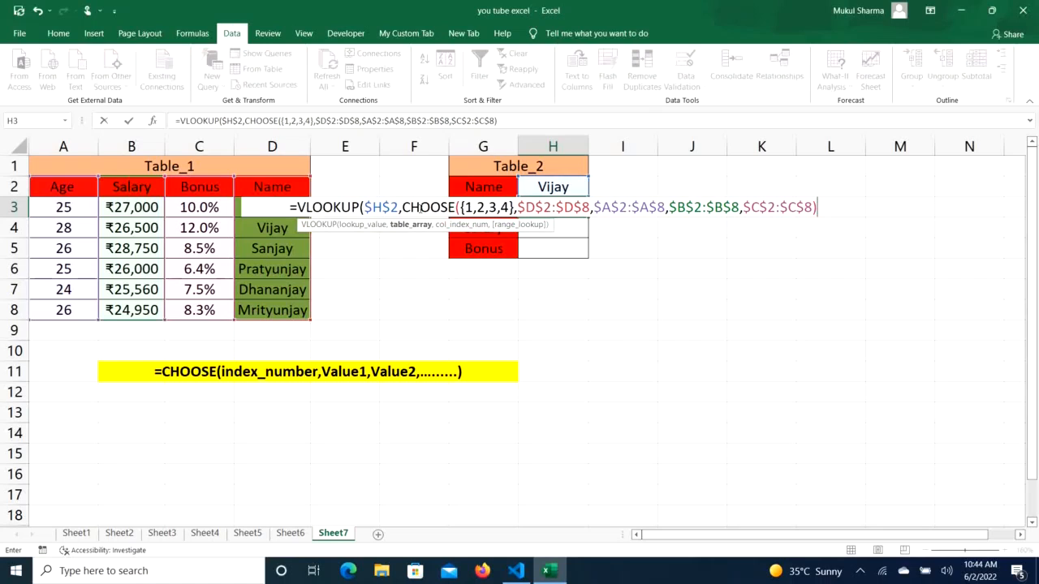
Evaluate the CHOOSE part of the H3 formula in place to inspect its array, and restore the function text
{"action": "left_click_drag", "start_coordinate": [403, 207], "coordinate": [624, 220]}
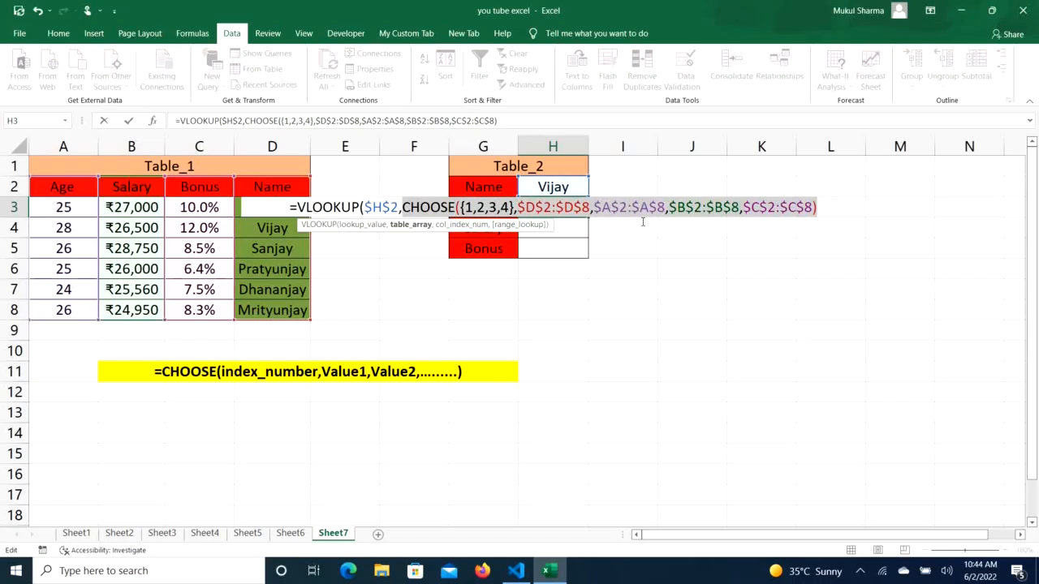
{"action": "key", "text": "F9"}
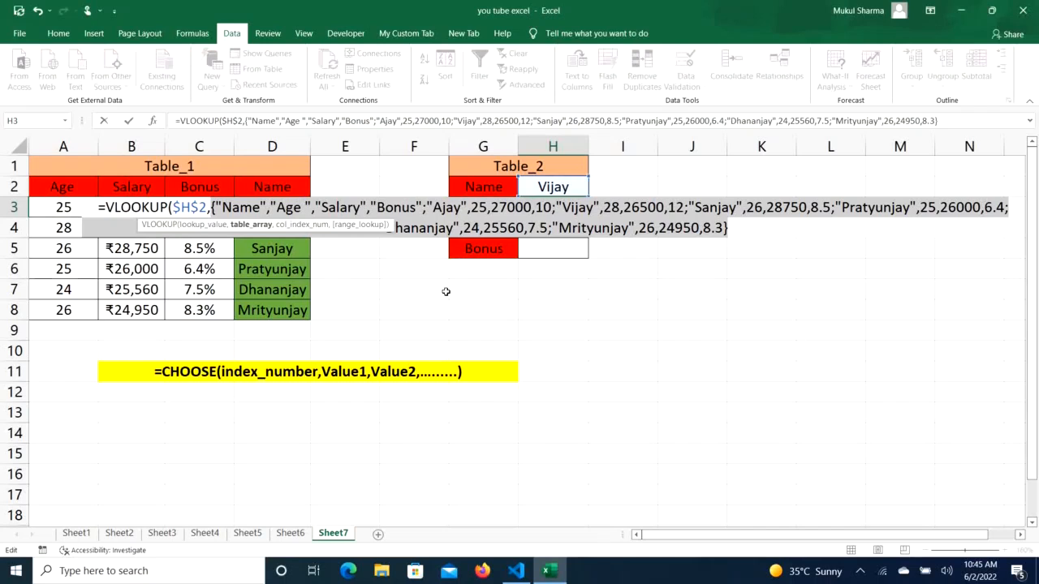
{"action": "key", "text": "ctrl+z"}
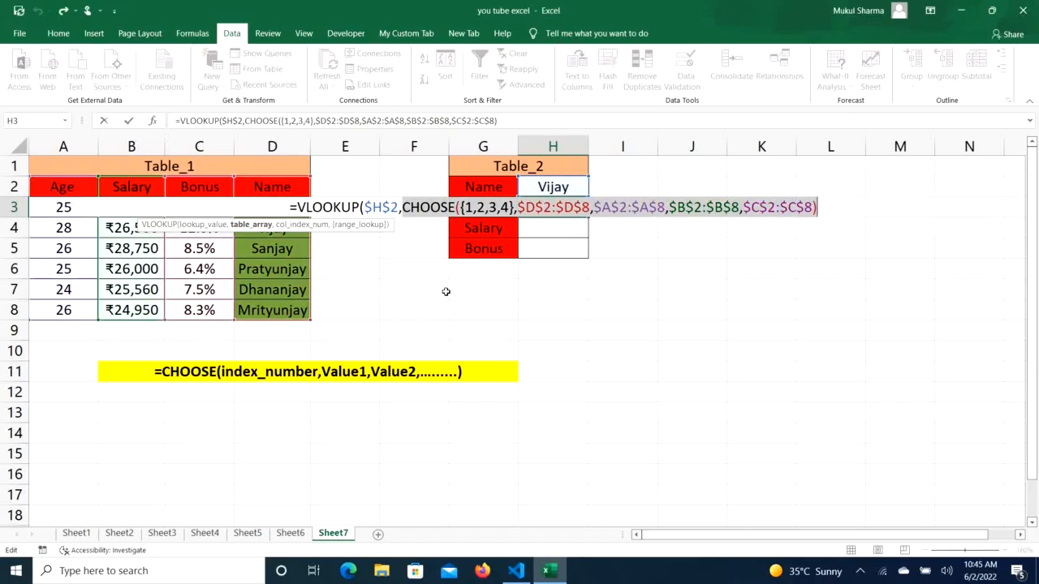
{"action": "key", "text": "Right"}
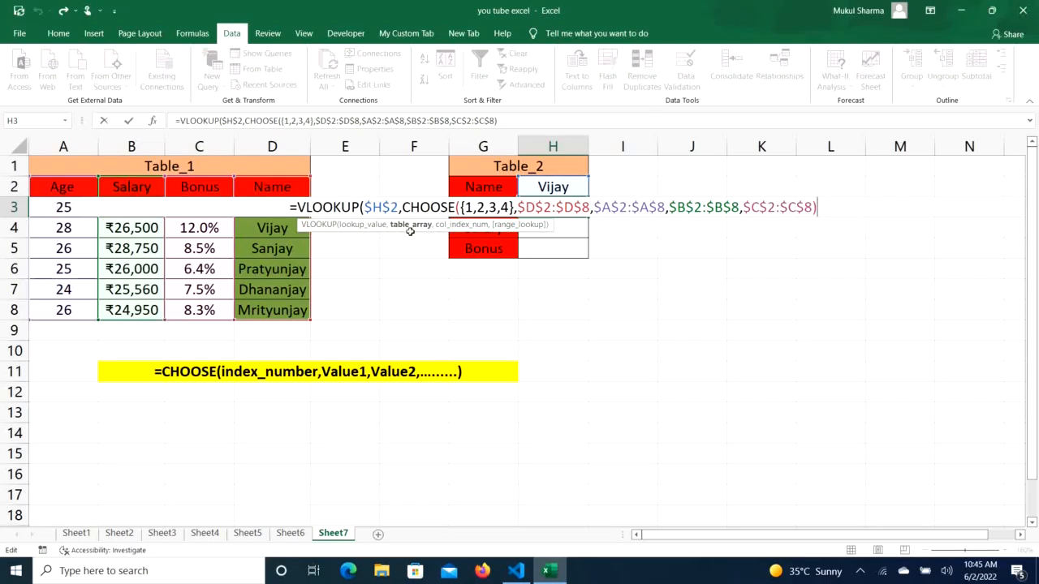
Add ROW() as the column index argument of the VLOOKUP in H3
{"action": "type", "text": ","}
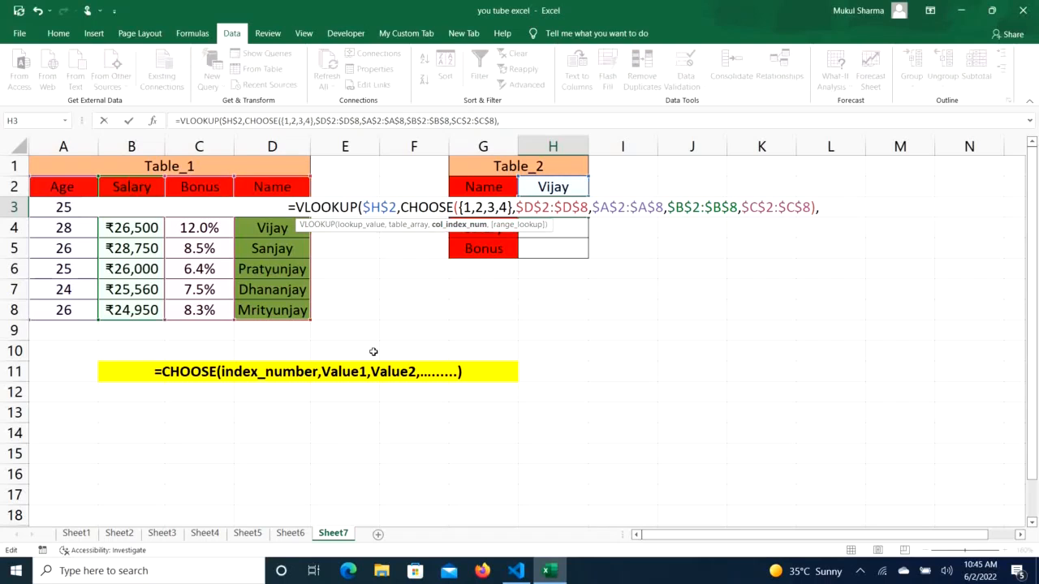
{"action": "type", "text": "row"}
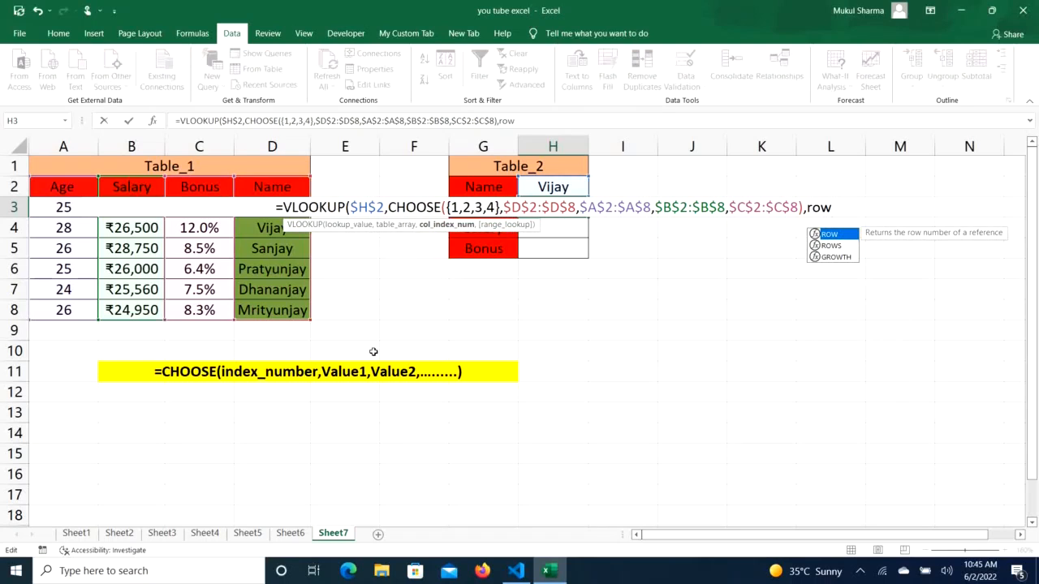
{"action": "key", "text": "Tab"}
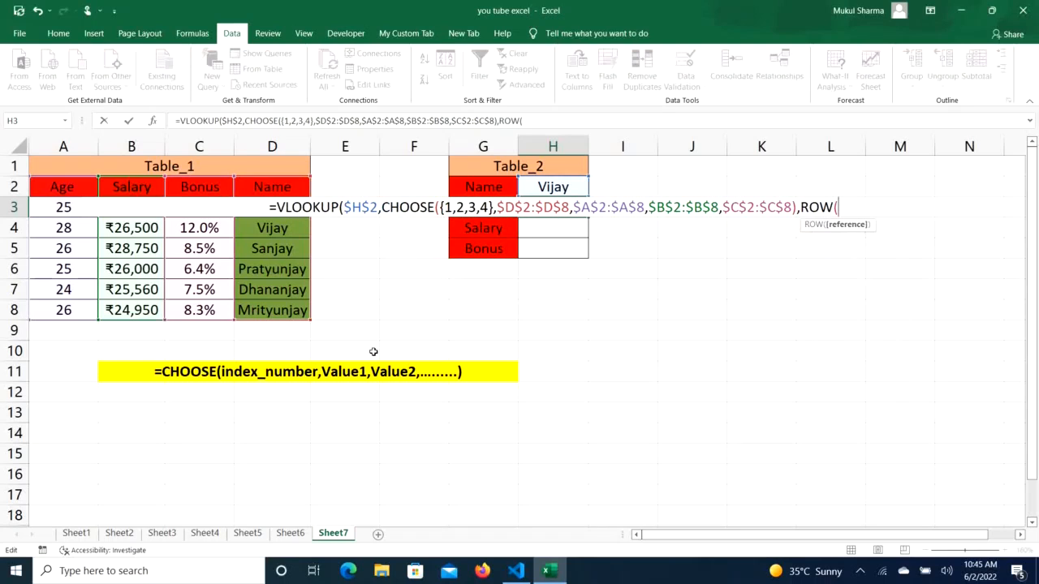
{"action": "type", "text": ")"}
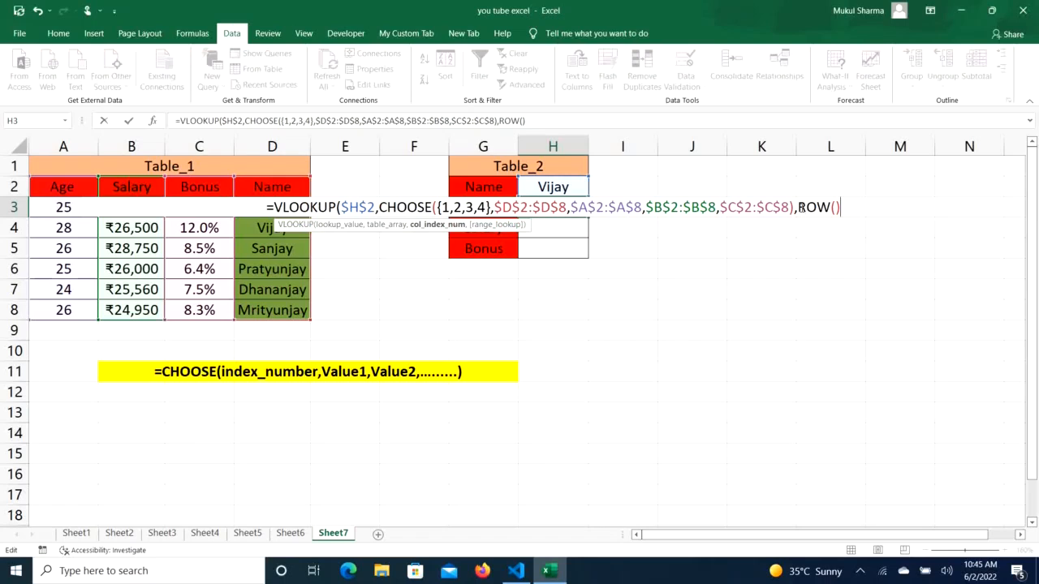
Evaluate ROW() within the H3 formula to check its value, and restore the function text
{"action": "left_click_drag", "start_coordinate": [799, 208], "coordinate": [841, 210]}
{"action": "key", "text": "F9"}
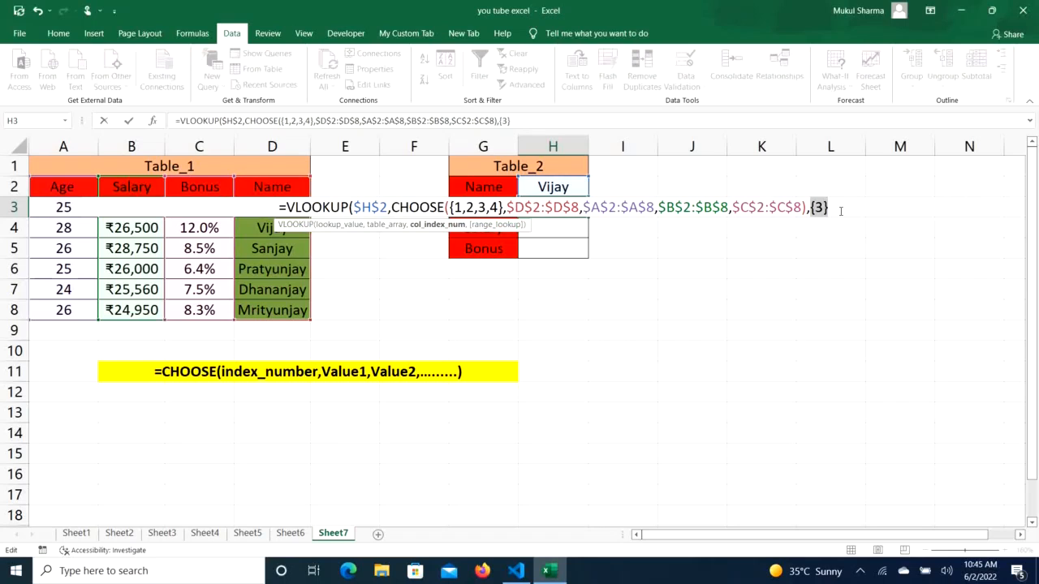
{"action": "key", "text": "ctrl+z"}
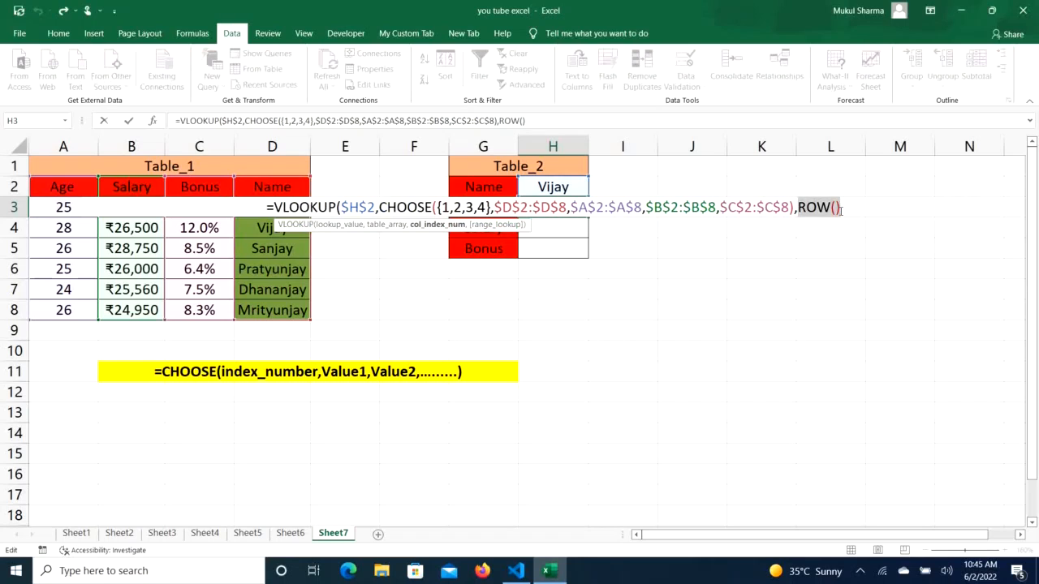
{"action": "left_click", "coordinate": [841, 209]}
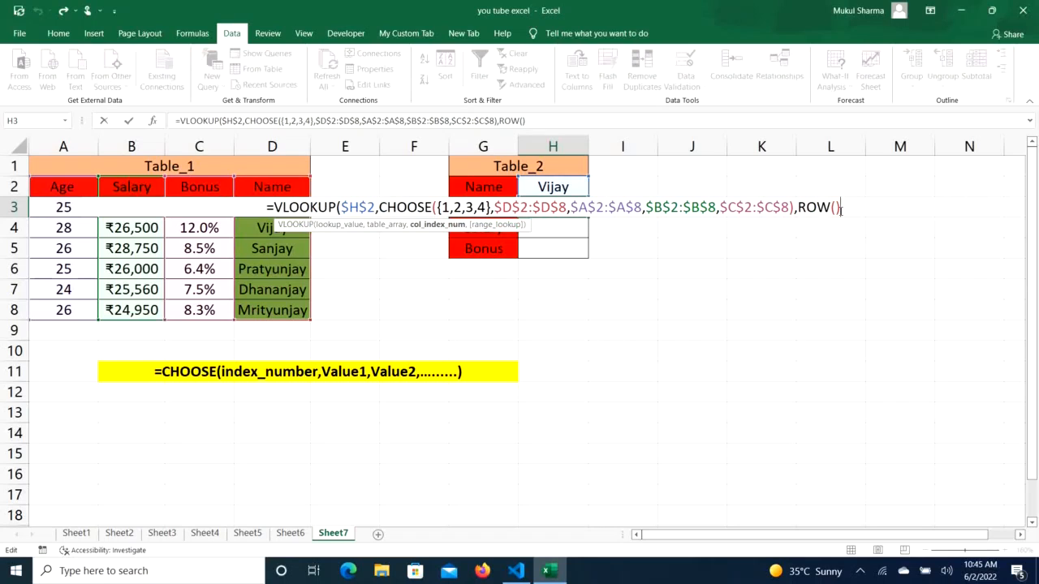
Complete the H3 formula with the column index ROW()-1 and 0 for an exact match, and enter it
{"action": "type", "text": "-1,"}
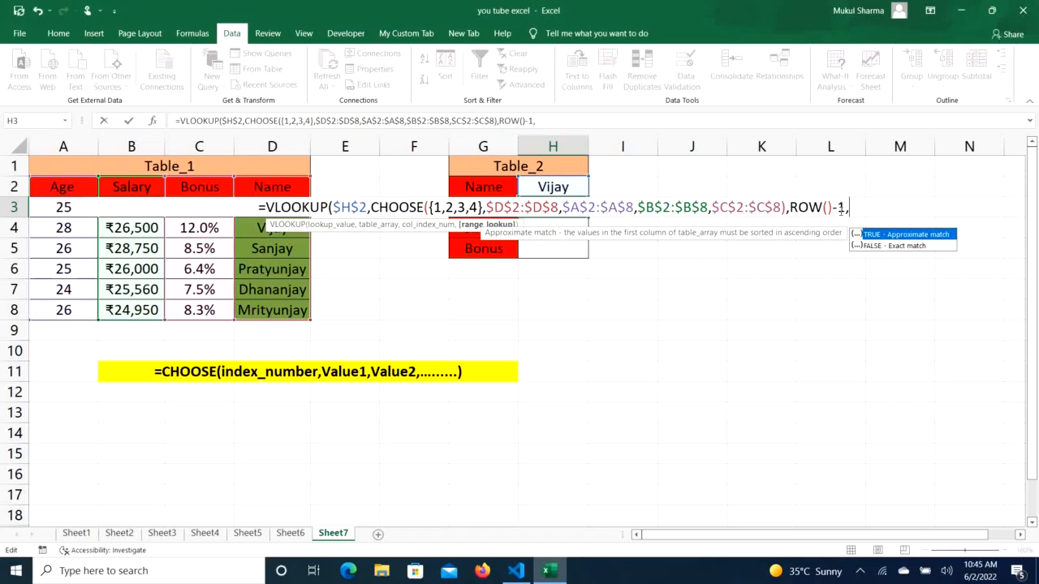
{"action": "type", "text": "0"}
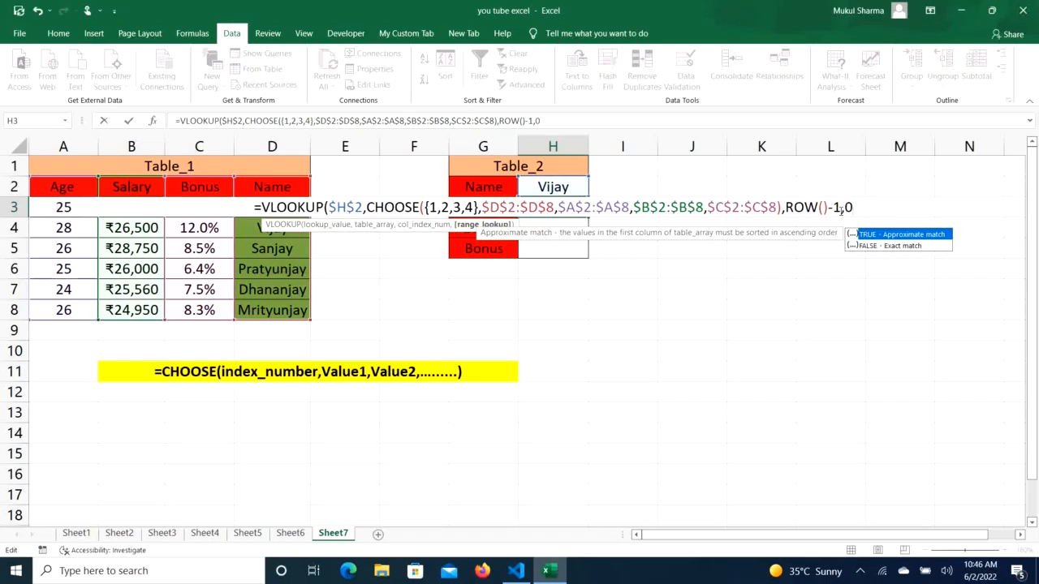
{"action": "type", "text": ")"}
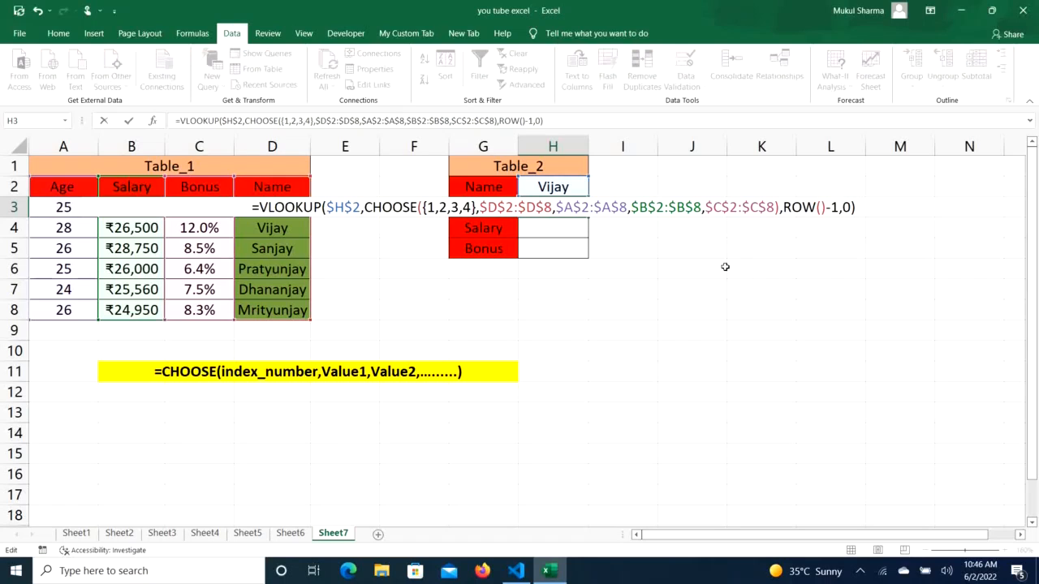
{"action": "key", "text": "Return"}
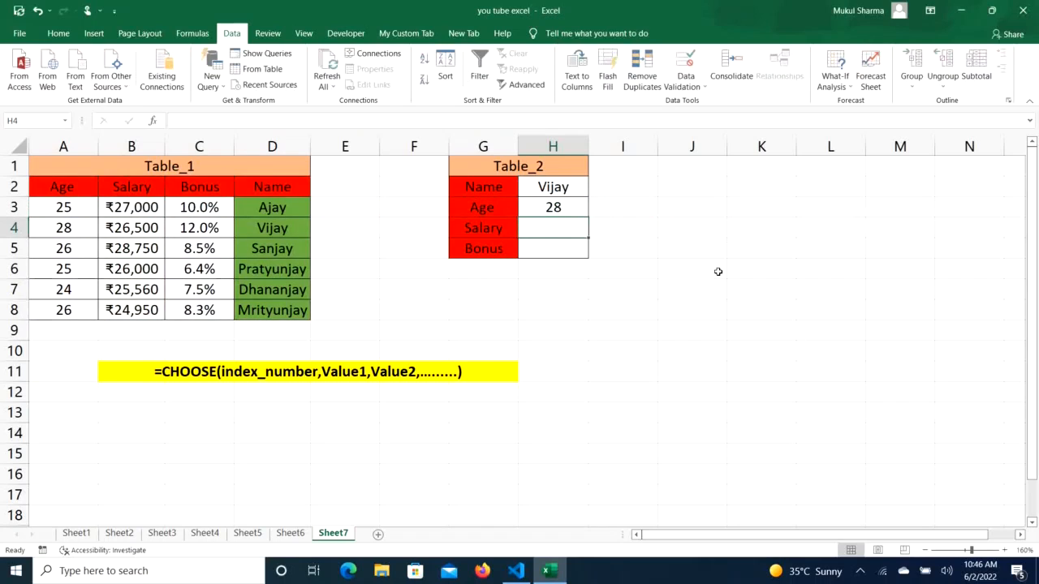
Fill the Age formula from H3 down through the Salary and Bonus cells H4:H5, and select the Salary cell H4
{"action": "left_click", "coordinate": [569, 208]}
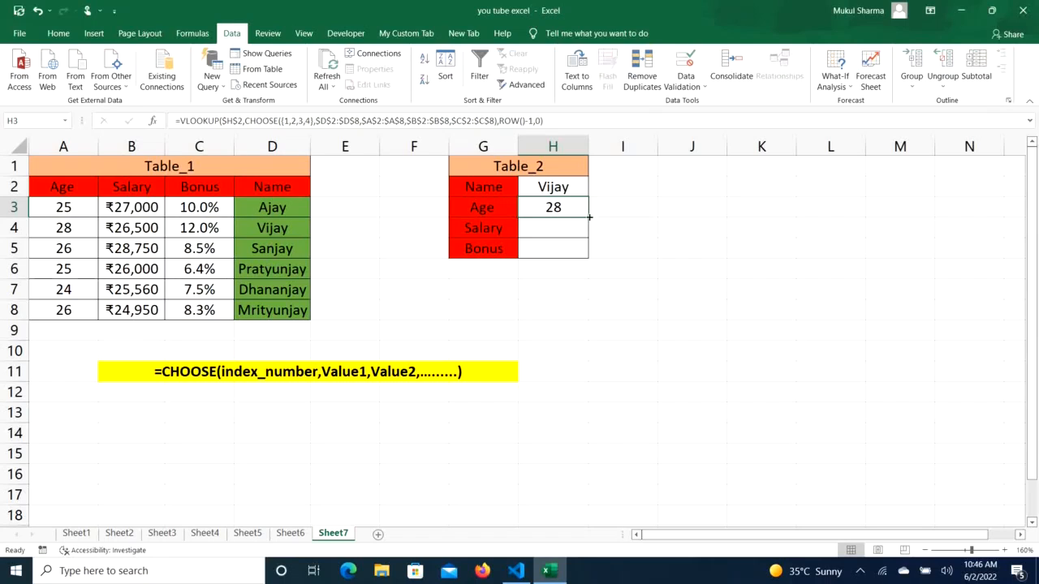
{"action": "left_click_drag", "start_coordinate": [589, 216], "coordinate": [582, 256]}
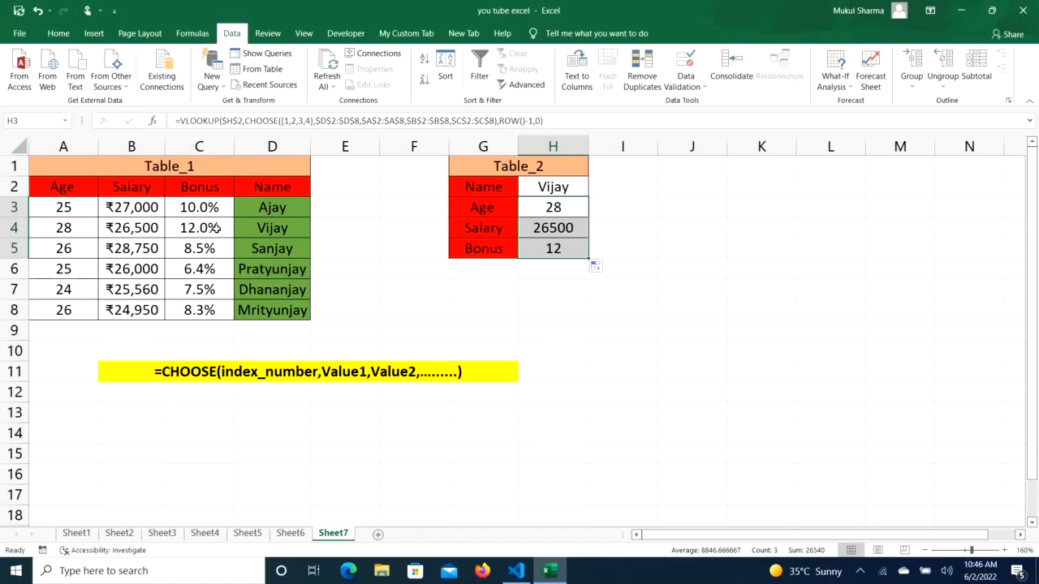
{"action": "left_click", "coordinate": [547, 228]}
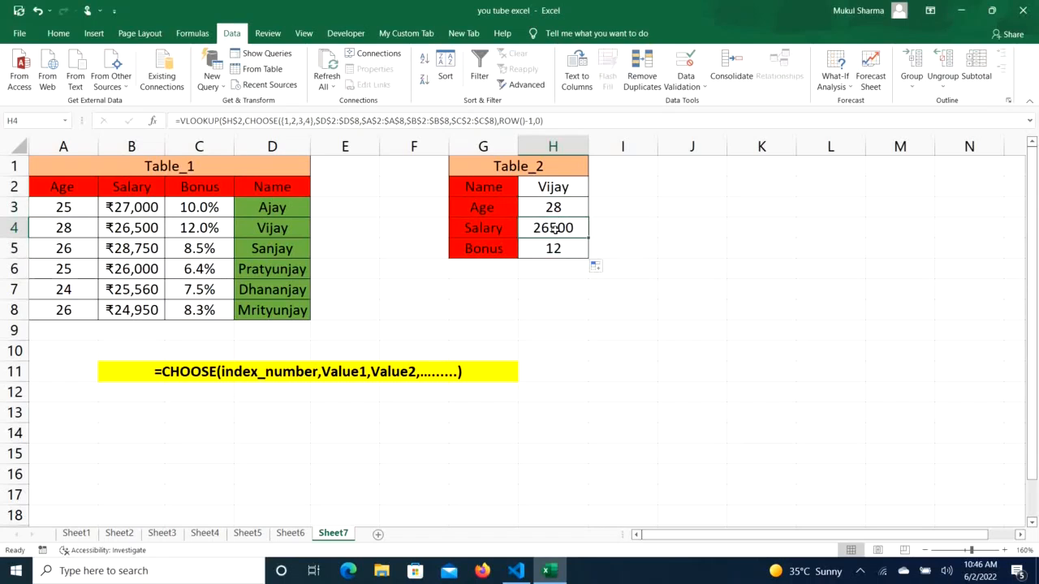
Format the Salary cell H4 as Accounting with the ₹ Sanskrit symbol and no decimal places
{"action": "left_click", "coordinate": [59, 32]}
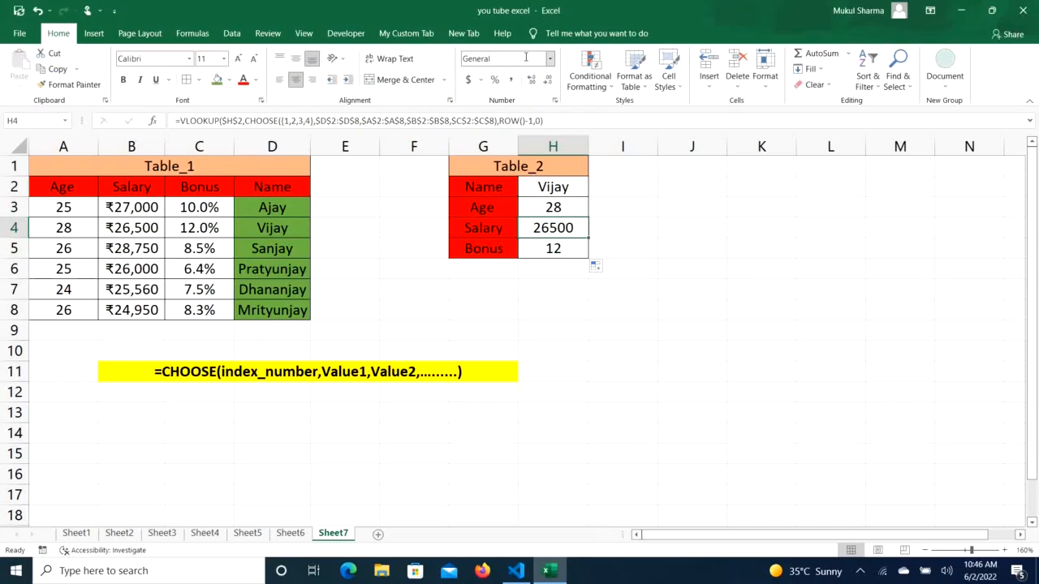
{"action": "left_click", "coordinate": [482, 81]}
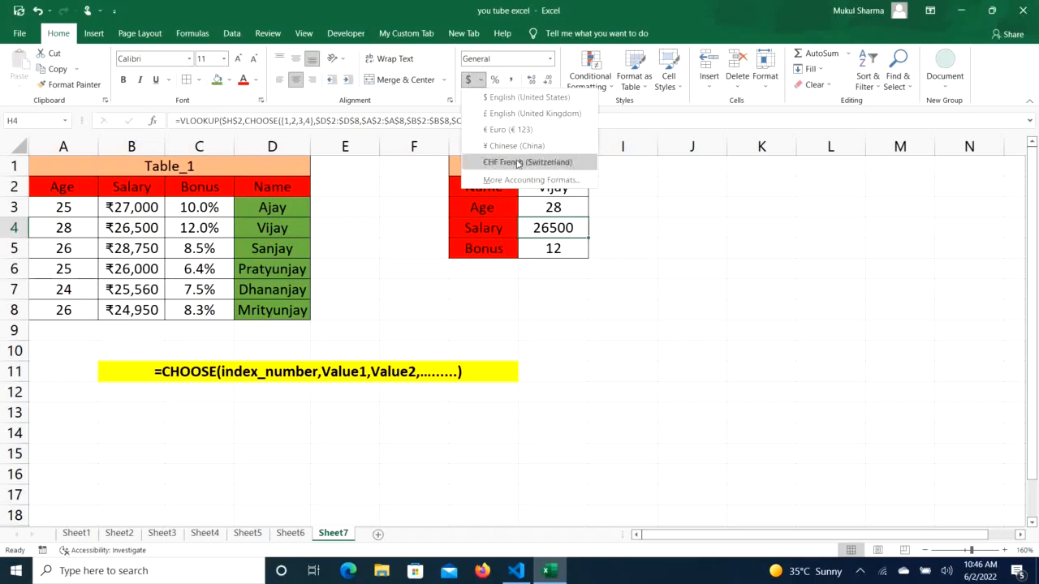
{"action": "left_click", "coordinate": [530, 180]}
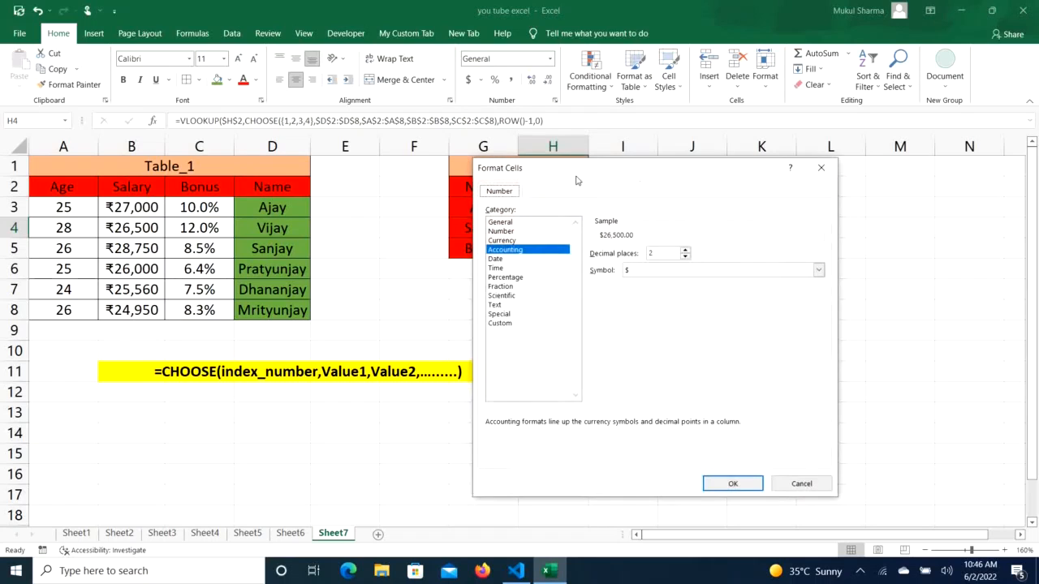
{"action": "left_click", "coordinate": [820, 270]}
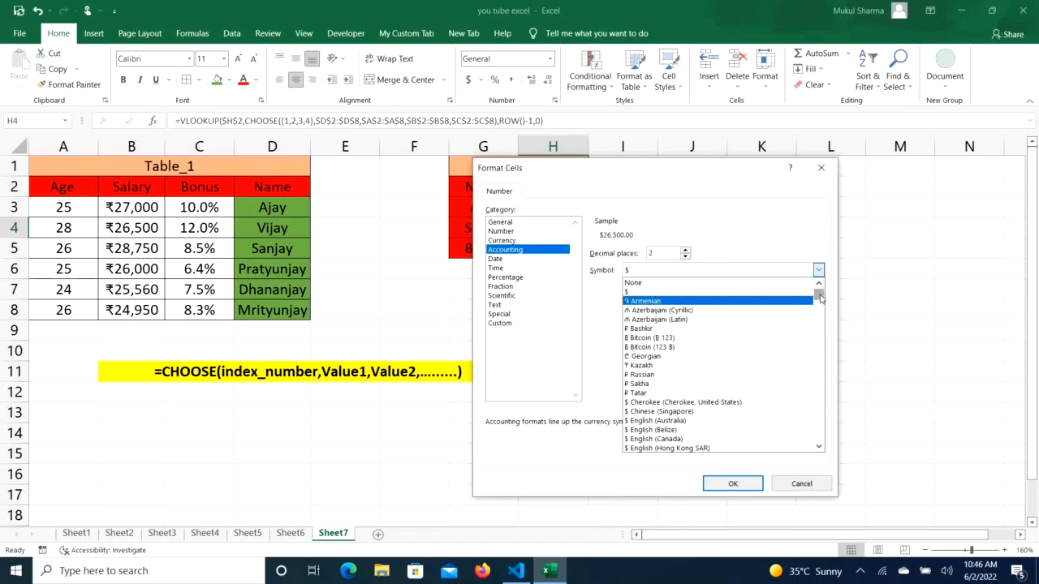
{"action": "left_click_drag", "start_coordinate": [820, 297], "coordinate": [819, 338]}
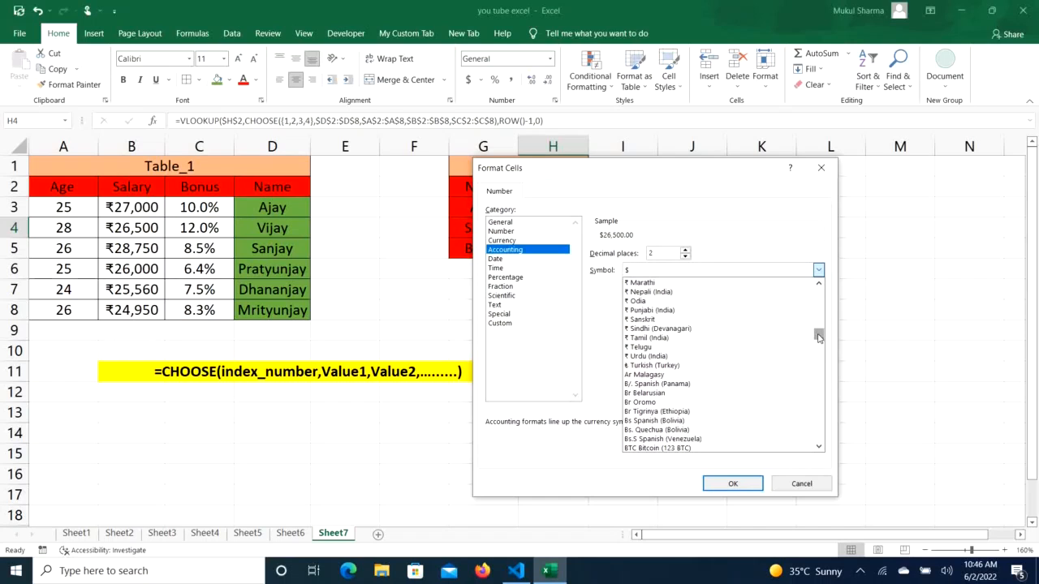
{"action": "left_click", "coordinate": [660, 320]}
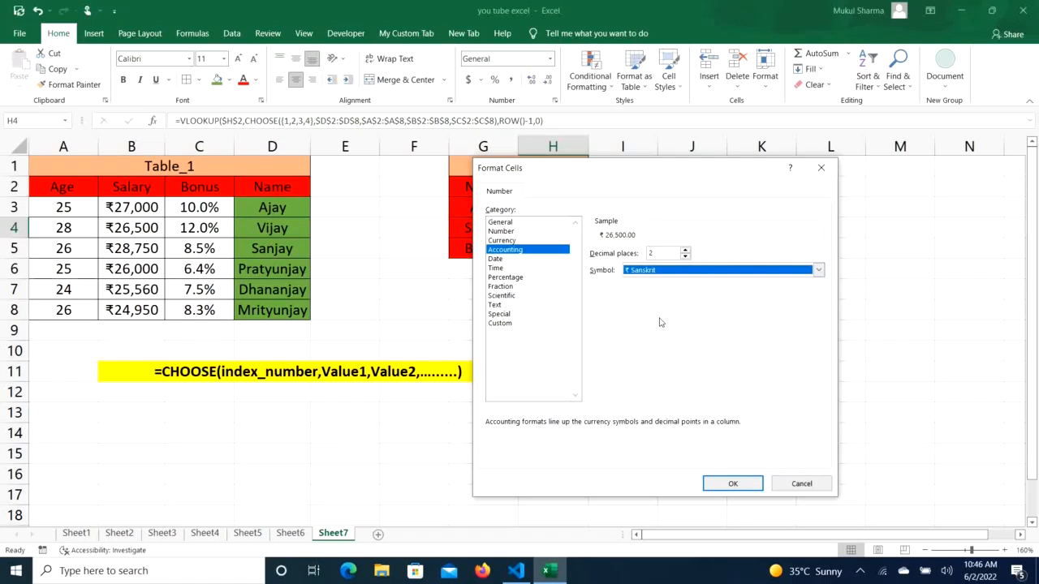
{"action": "left_click", "coordinate": [733, 484]}
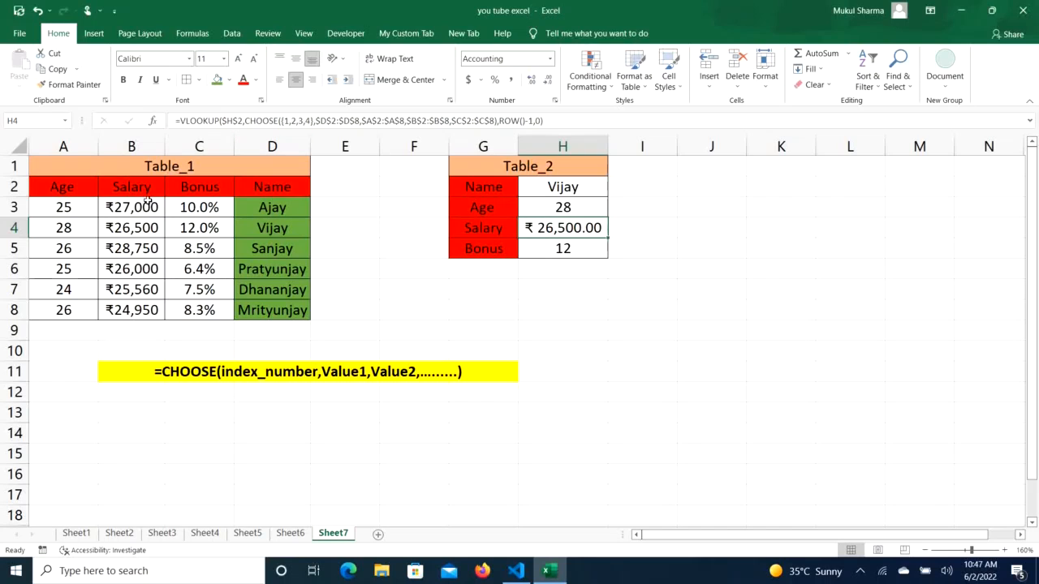
{"action": "left_click", "coordinate": [549, 81]}
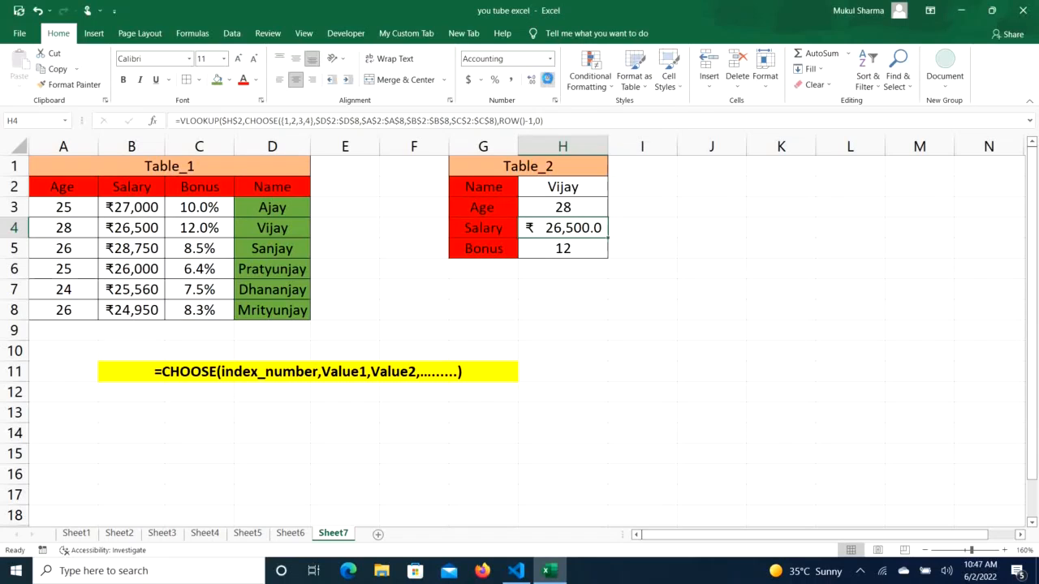
{"action": "left_click", "coordinate": [548, 81]}
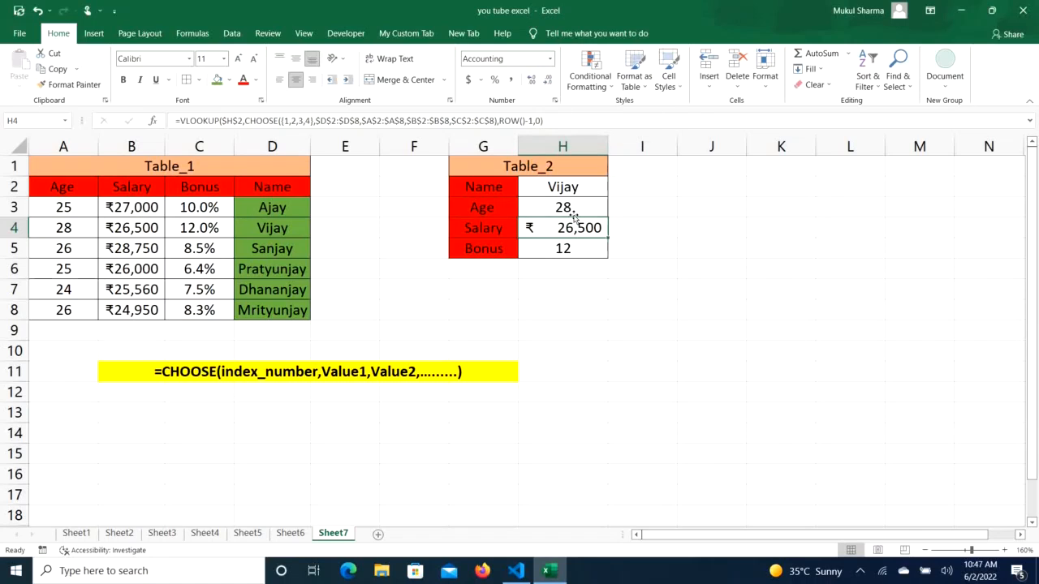
Apply the custom number format 0\% to the Bonus cell H5, and narrow column H to fit its contents
{"action": "left_click", "coordinate": [582, 247]}
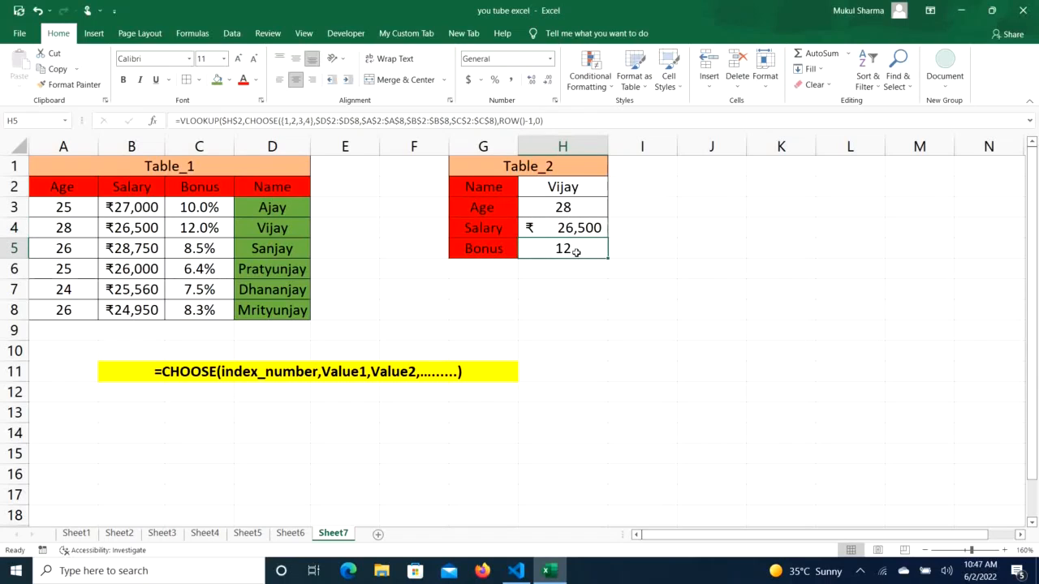
{"action": "left_click", "coordinate": [556, 100]}
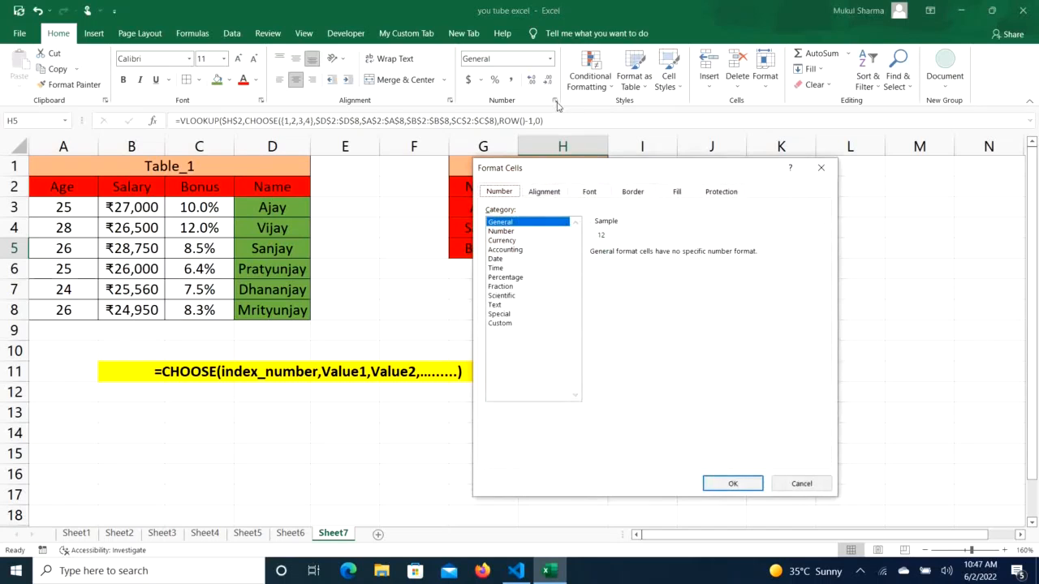
{"action": "left_click", "coordinate": [500, 323]}
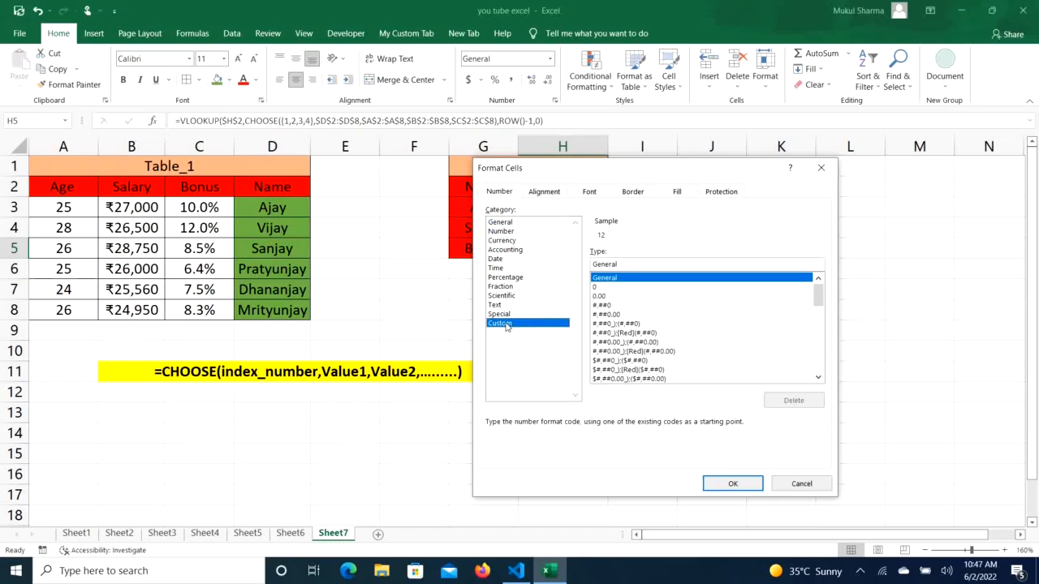
{"action": "left_click", "coordinate": [601, 288]}
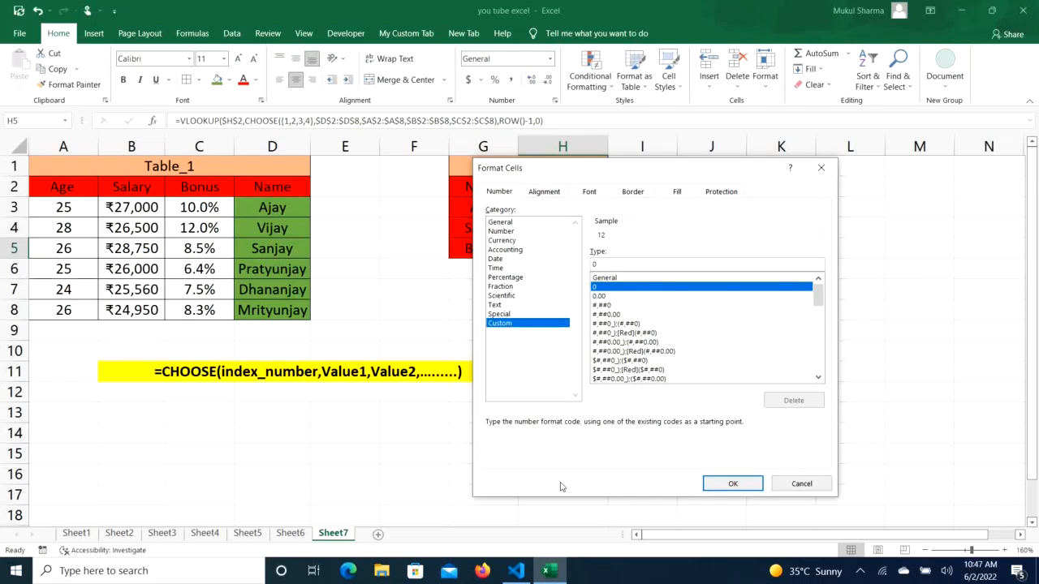
{"action": "type", "text": "\\%"}
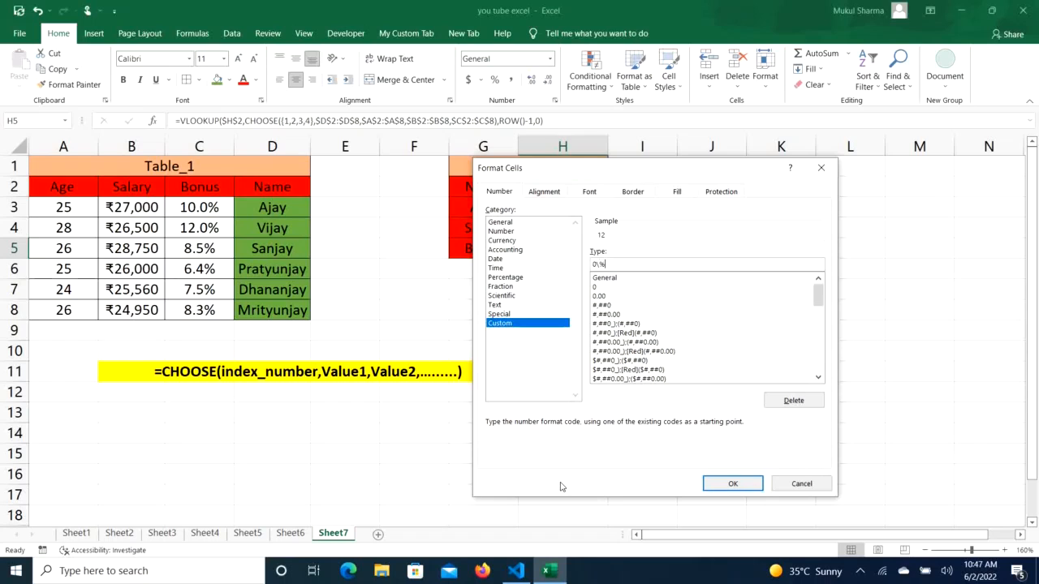
{"action": "left_click", "coordinate": [742, 484]}
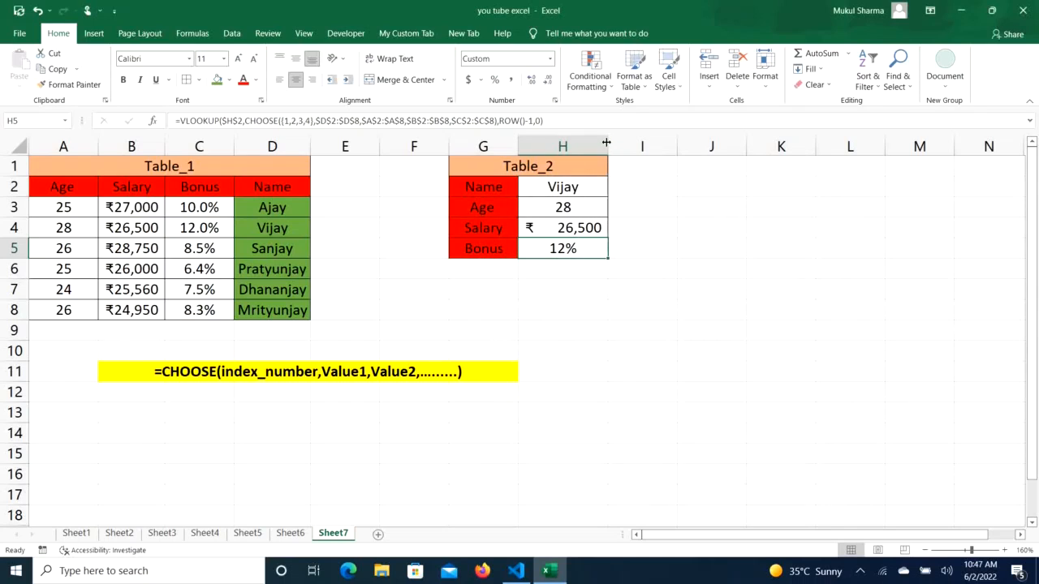
{"action": "left_click_drag", "start_coordinate": [608, 142], "coordinate": [588, 142]}
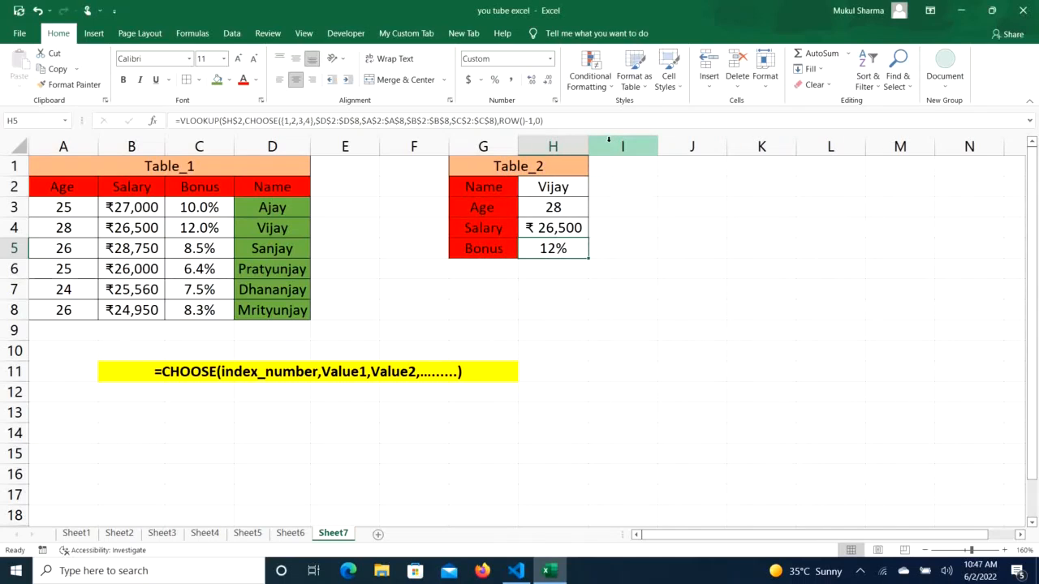
Test the lookup by setting H2 to the name in D6, switching to the name in D7, and returning to the D6 name
{"action": "left_click", "coordinate": [582, 186]}
{"action": "left_click", "coordinate": [594, 189]}
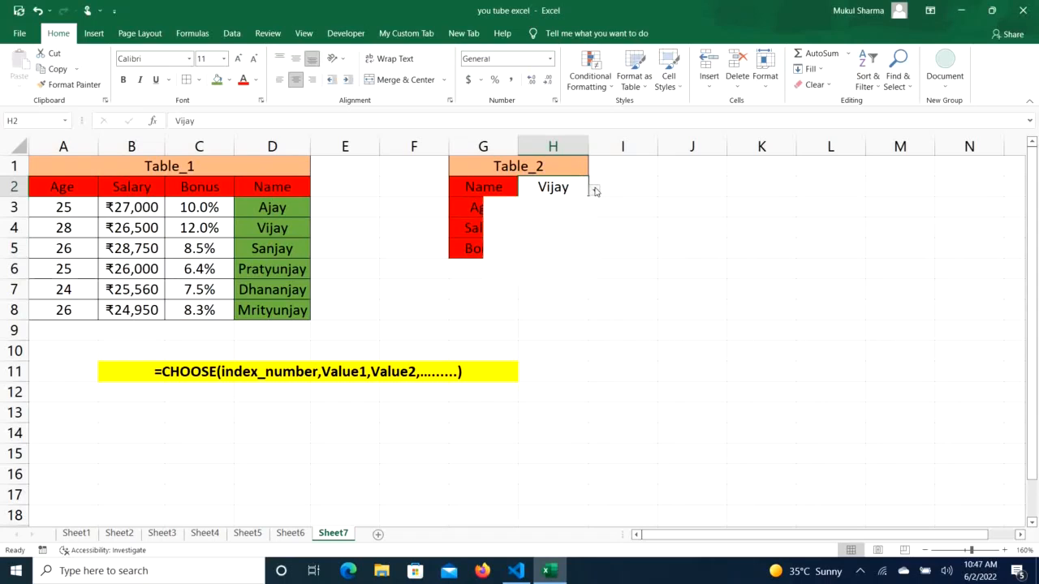
{"action": "left_click", "coordinate": [551, 249]}
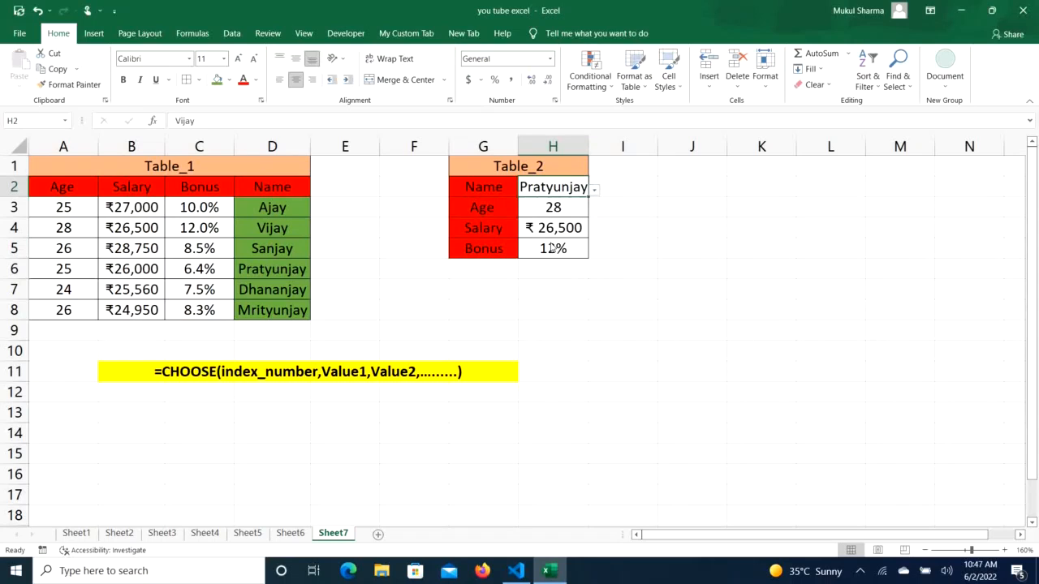
{"action": "left_click", "coordinate": [595, 190]}
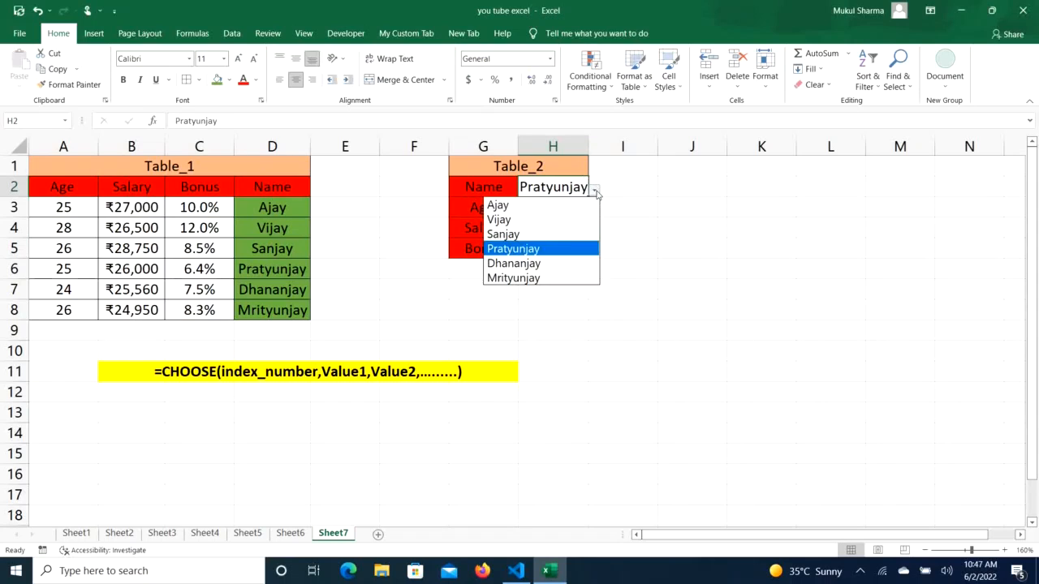
{"action": "left_click", "coordinate": [560, 263]}
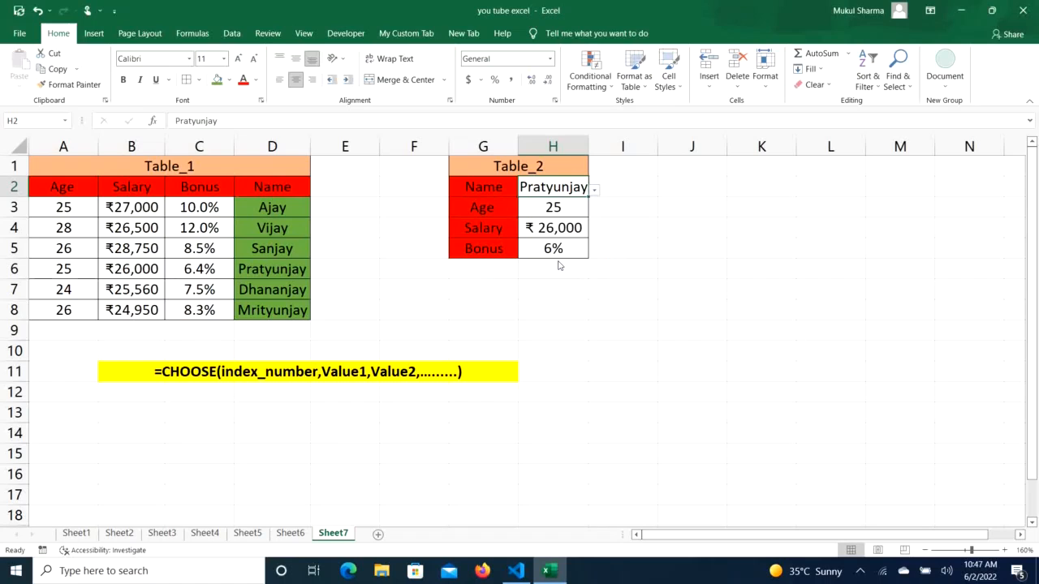
{"action": "left_click", "coordinate": [596, 191]}
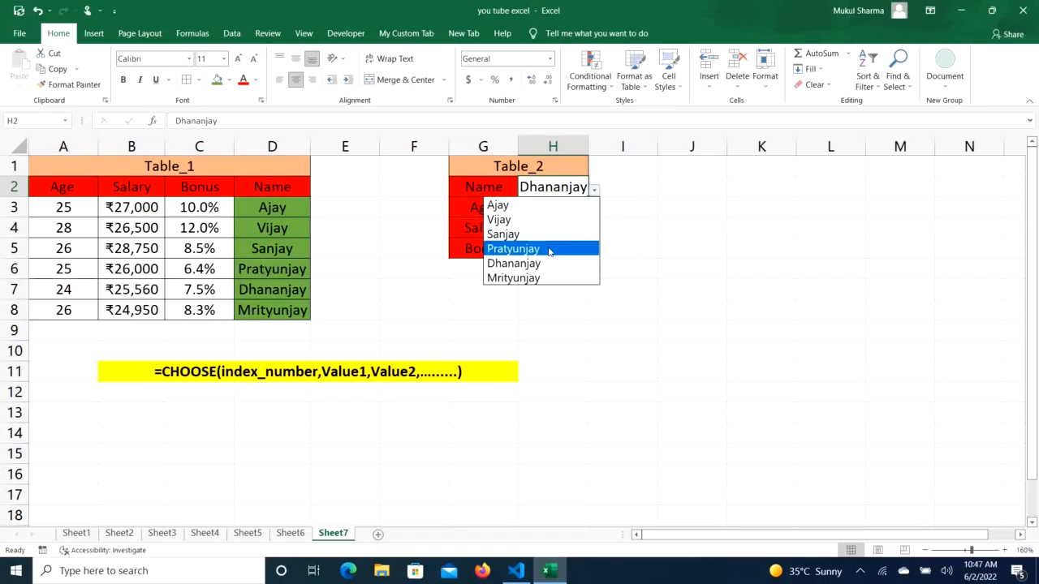
{"action": "left_click", "coordinate": [549, 251]}
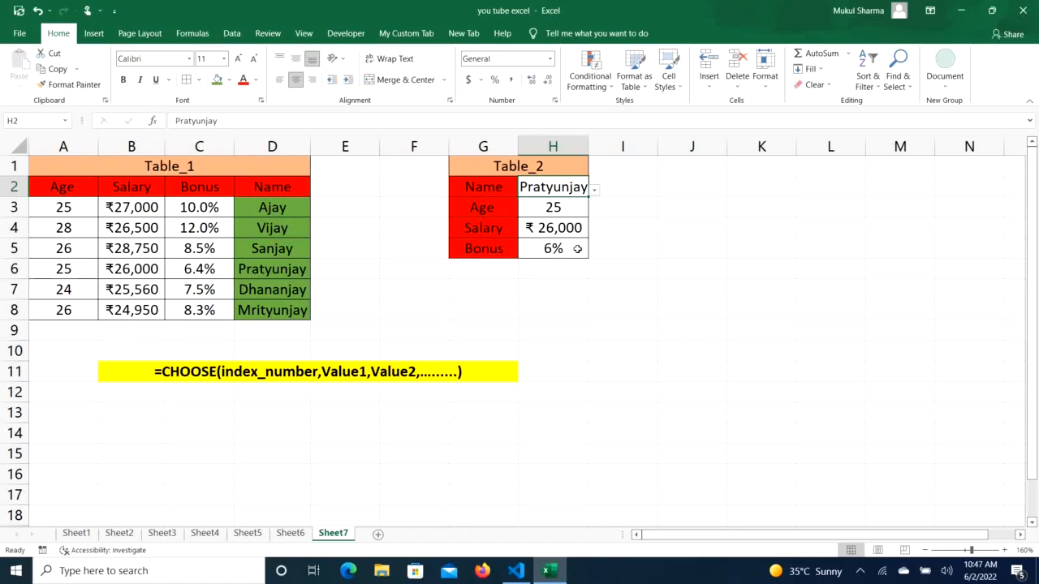
Compare the Bonus cell H5 with its source value in C6, and show H5 with one decimal place
{"action": "left_click", "coordinate": [560, 250]}
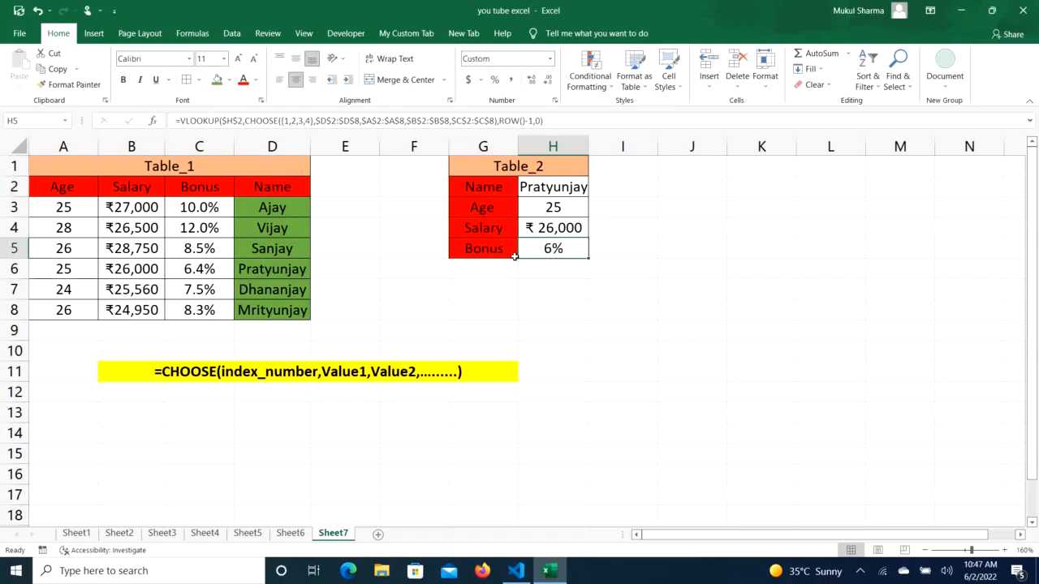
{"action": "left_click", "coordinate": [197, 270]}
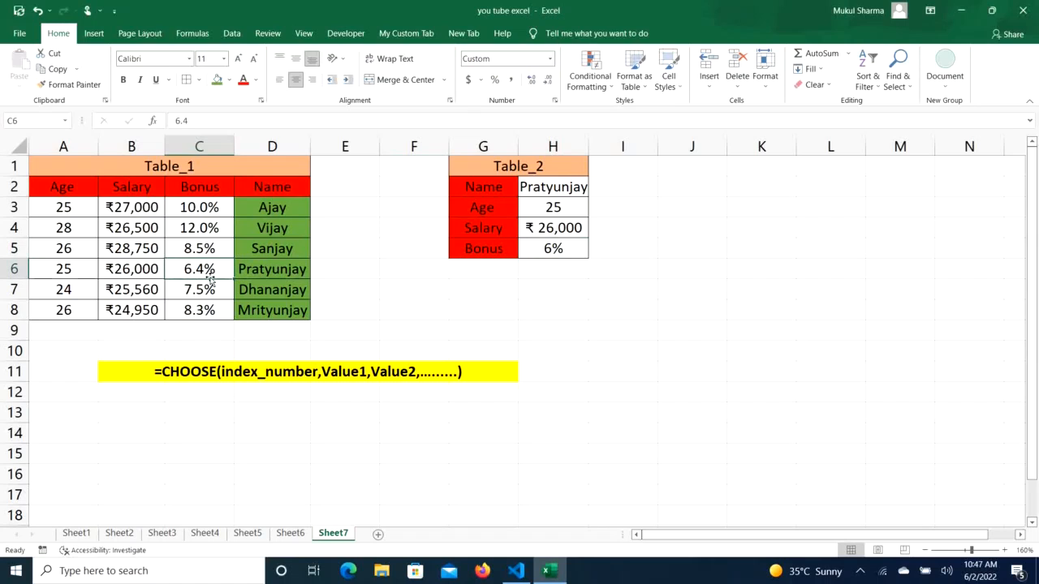
{"action": "left_click", "coordinate": [566, 253]}
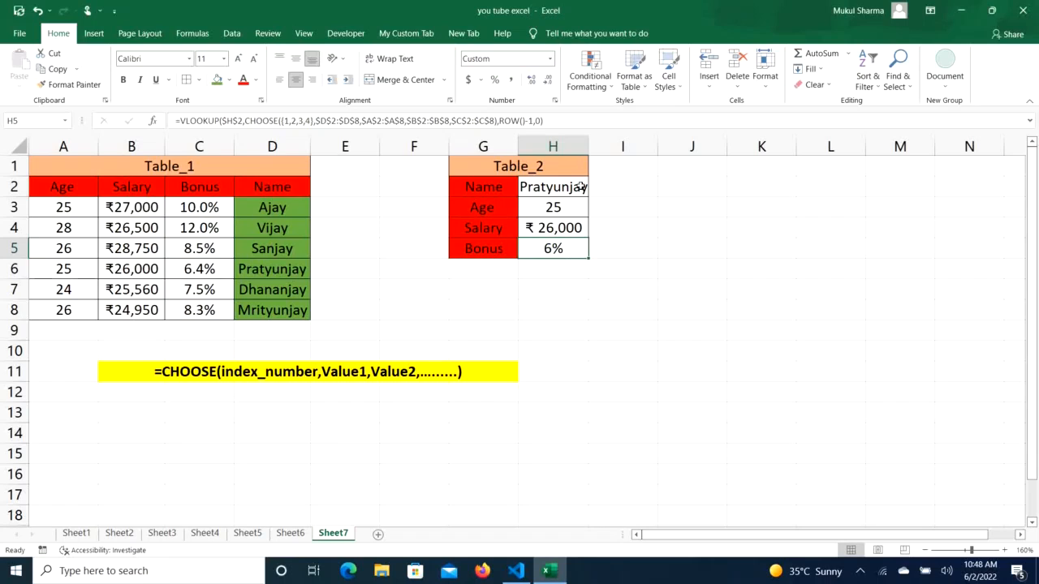
{"action": "left_click", "coordinate": [532, 80]}
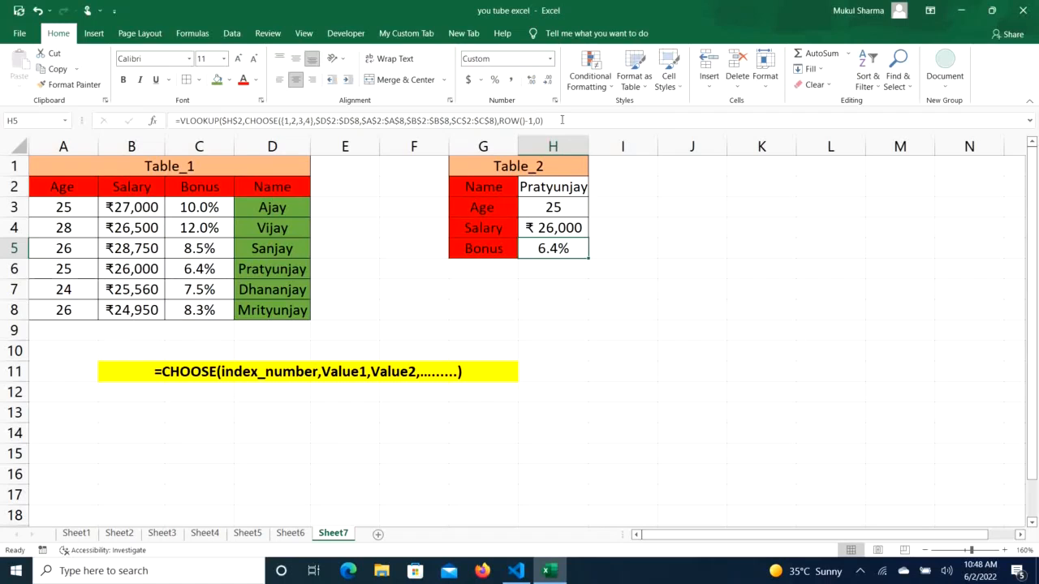
{"action": "left_click", "coordinate": [675, 224]}
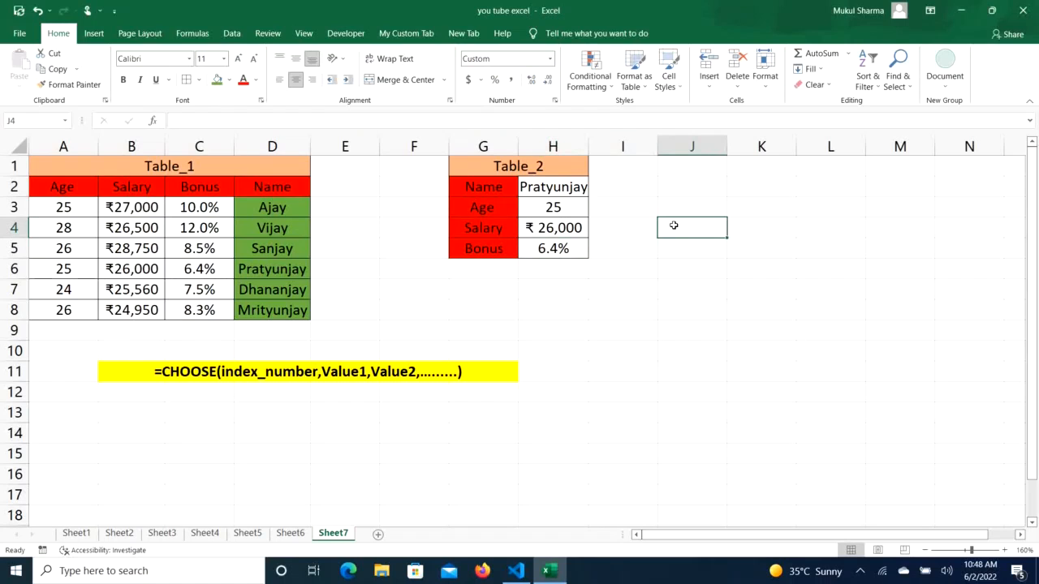
Choose the last name in the H2 list to test the lookup formulas with another entry
{"action": "left_click", "coordinate": [572, 183]}
{"action": "left_click", "coordinate": [596, 191]}
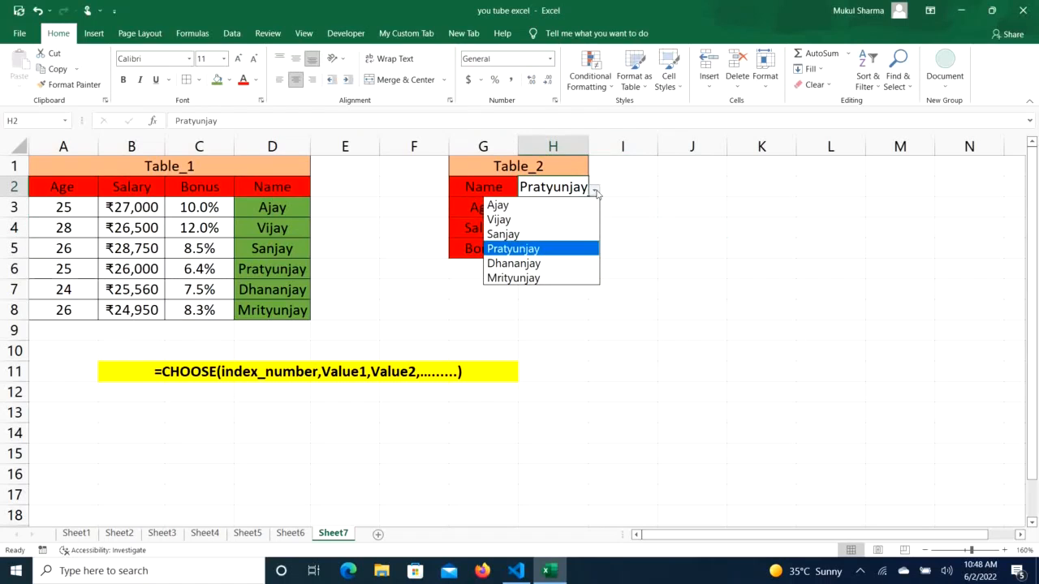
{"action": "left_click", "coordinate": [531, 279]}
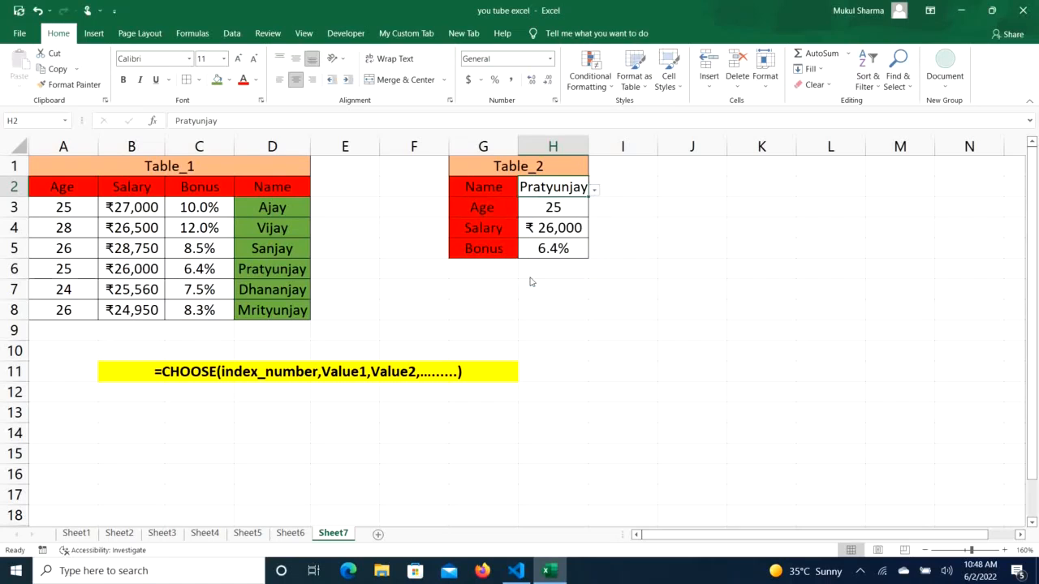